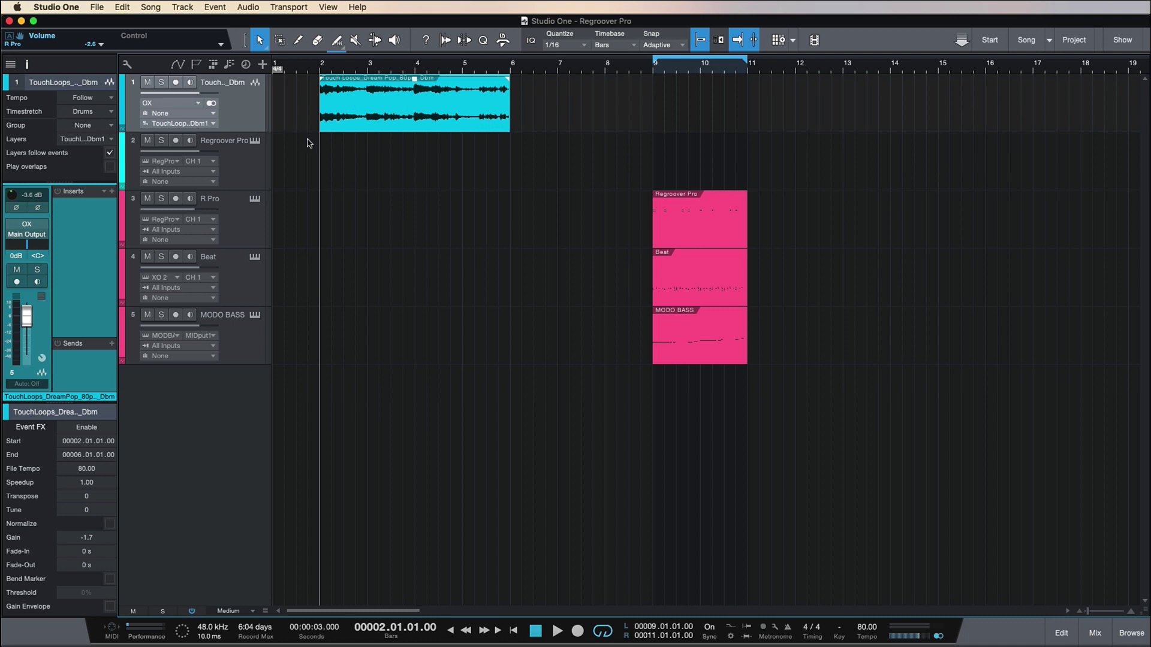
# Select the Regroover Pro track, then play back the audio loop from bar 2 and the pattern from bar 9
pyautogui.click(258, 161)
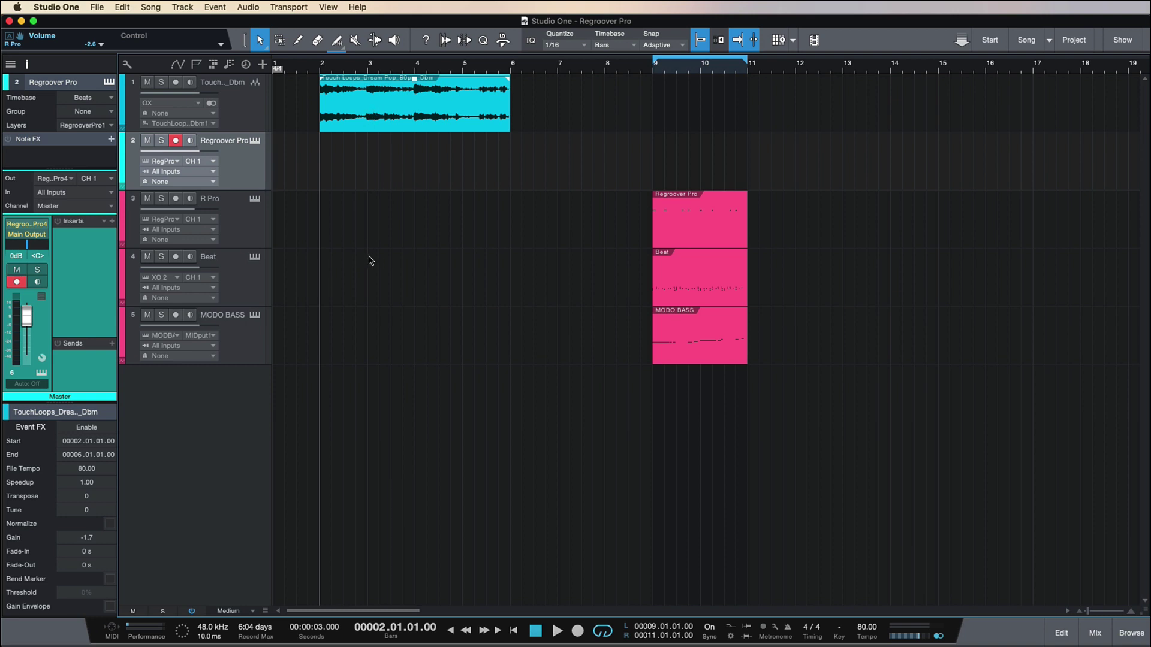
pyautogui.press('space')
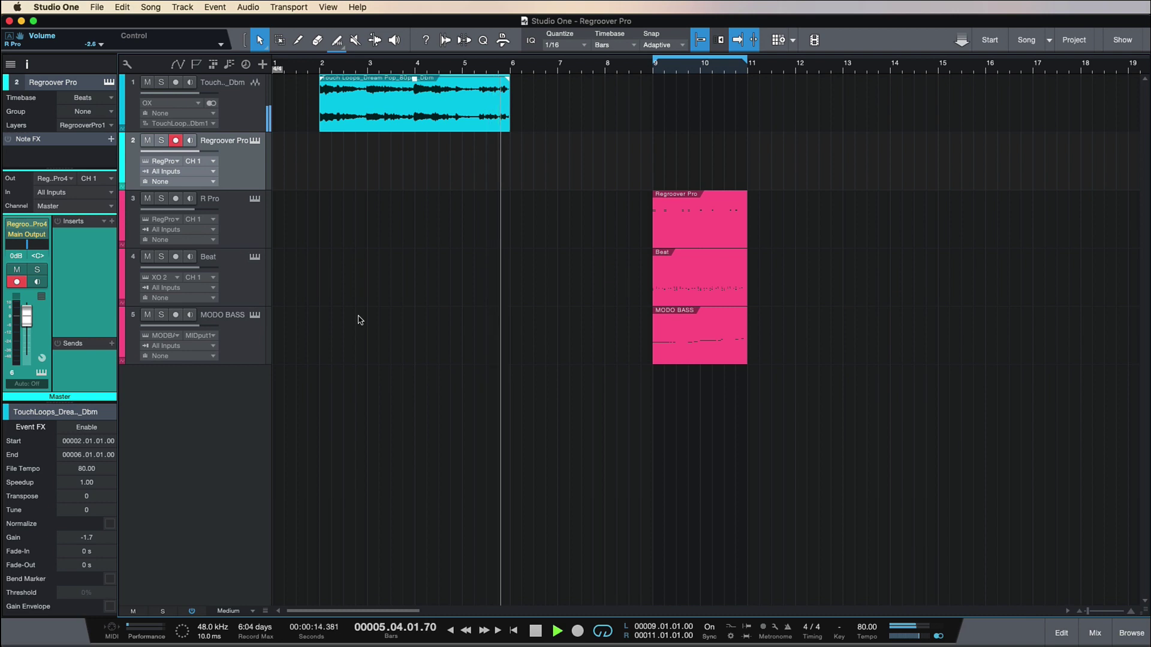
pyautogui.press('space')
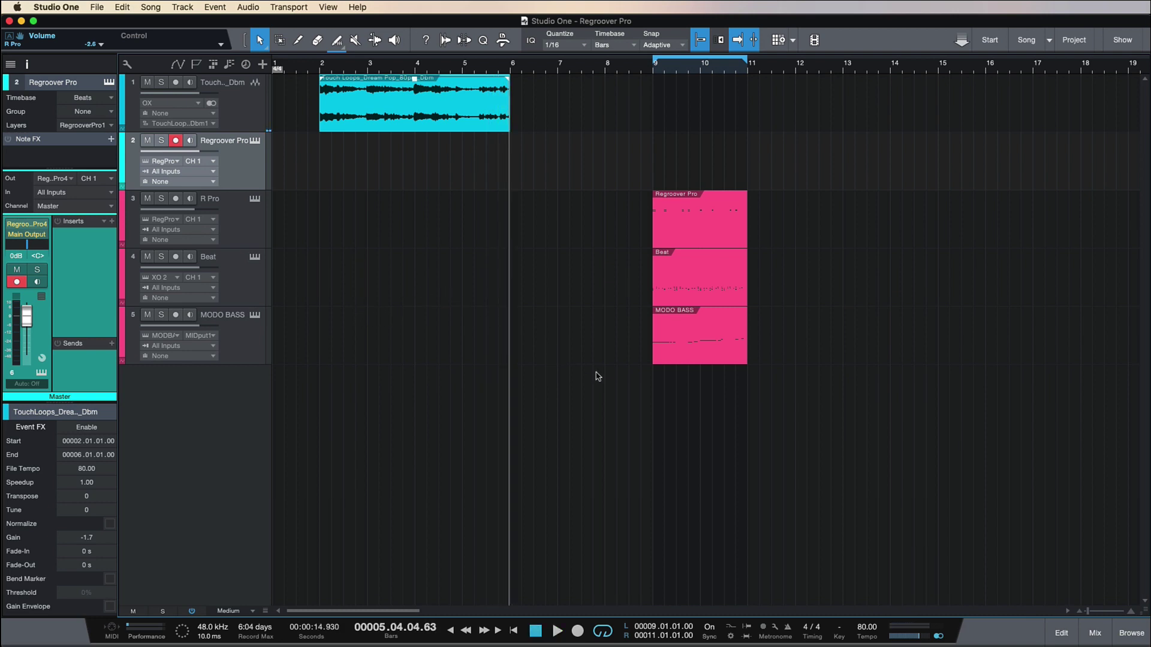
pyautogui.click(656, 73)
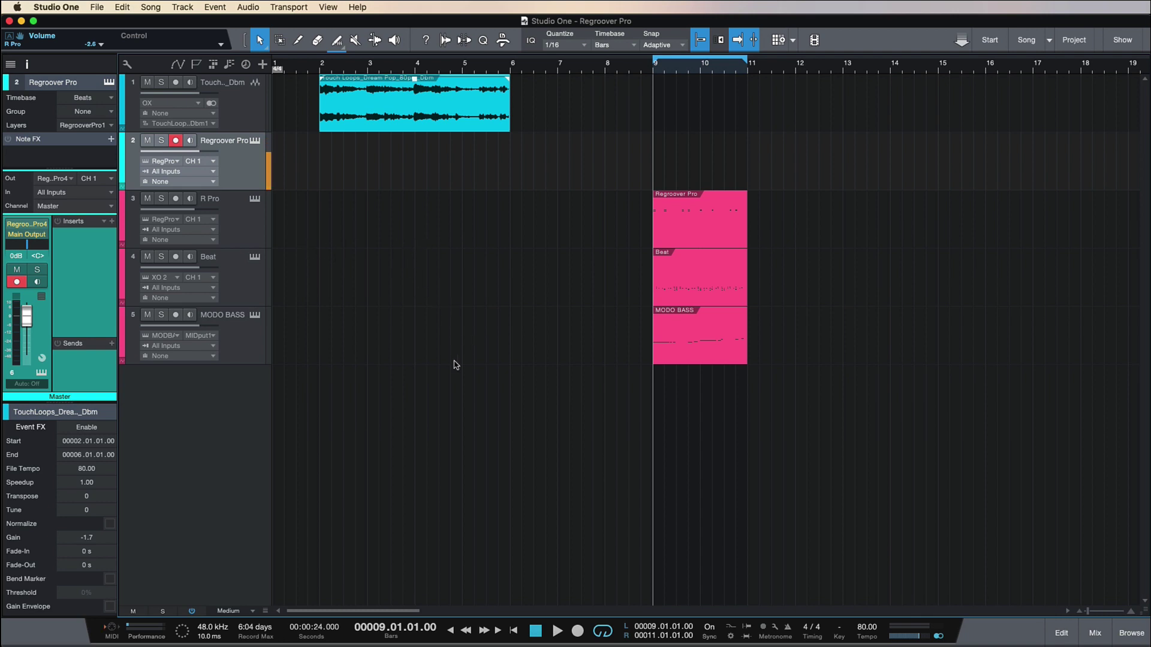
pyautogui.press('space')
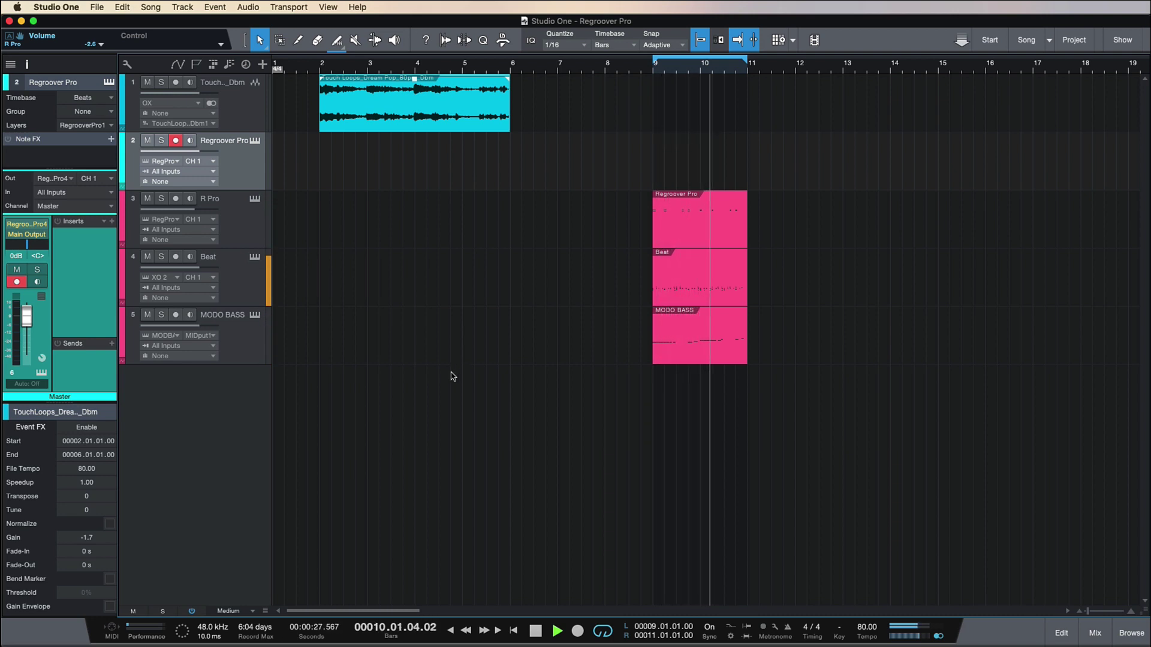
pyautogui.press('space')
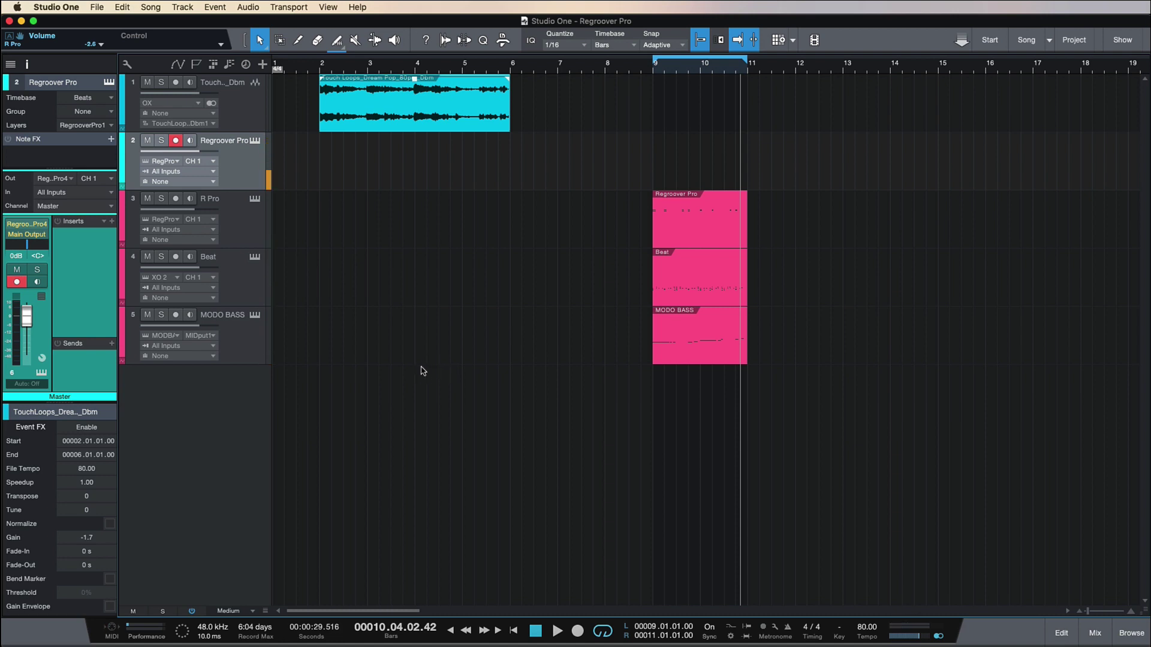
# Open the instrument of the Regroover Pro track and load the audio loop from track 1 into it as a clip
pyautogui.click(254, 140)
pyautogui.moveTo(786, 96); pyautogui.dragTo(461, 112)
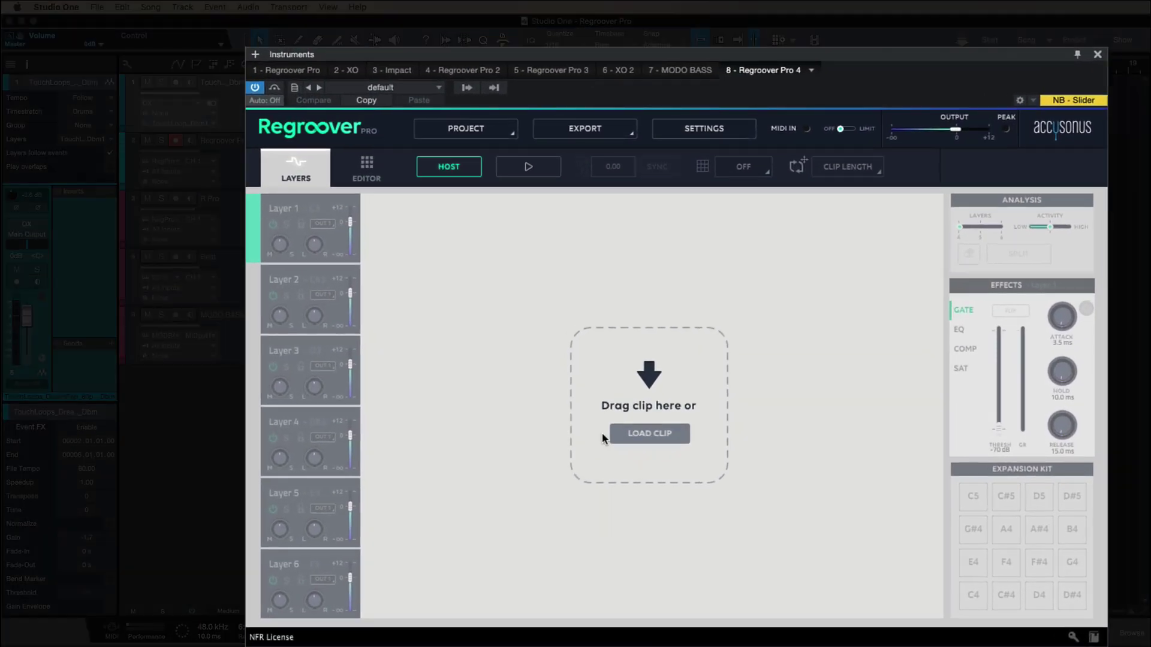
pyautogui.click(604, 434)
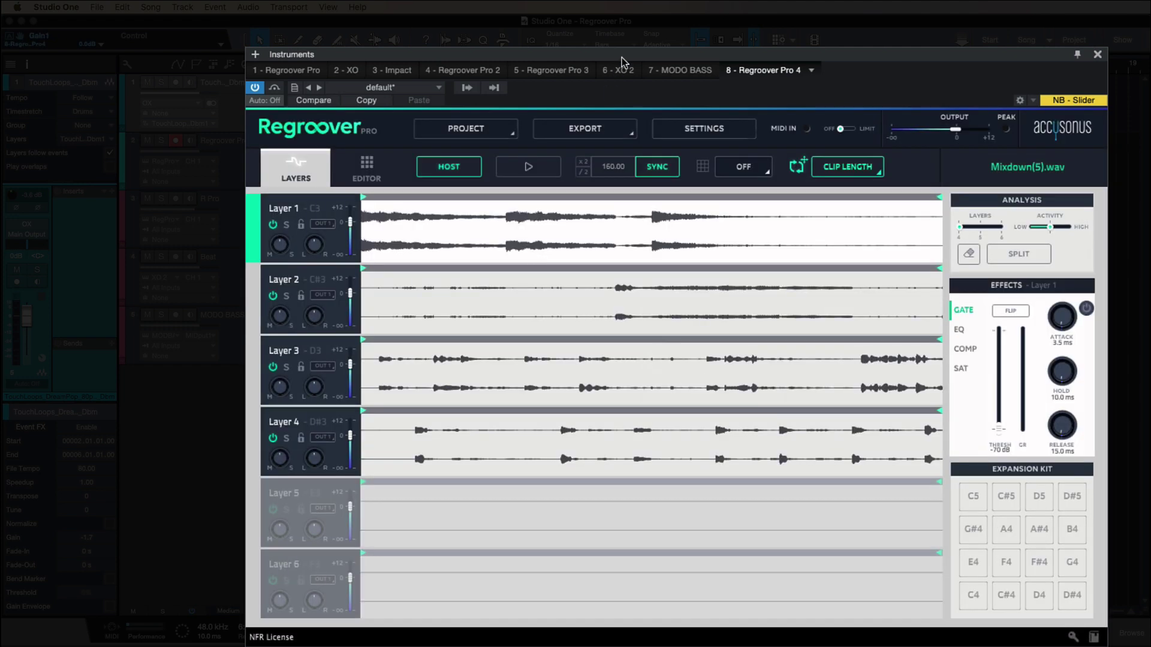
pyautogui.moveTo(621, 58); pyautogui.dragTo(619, 37)
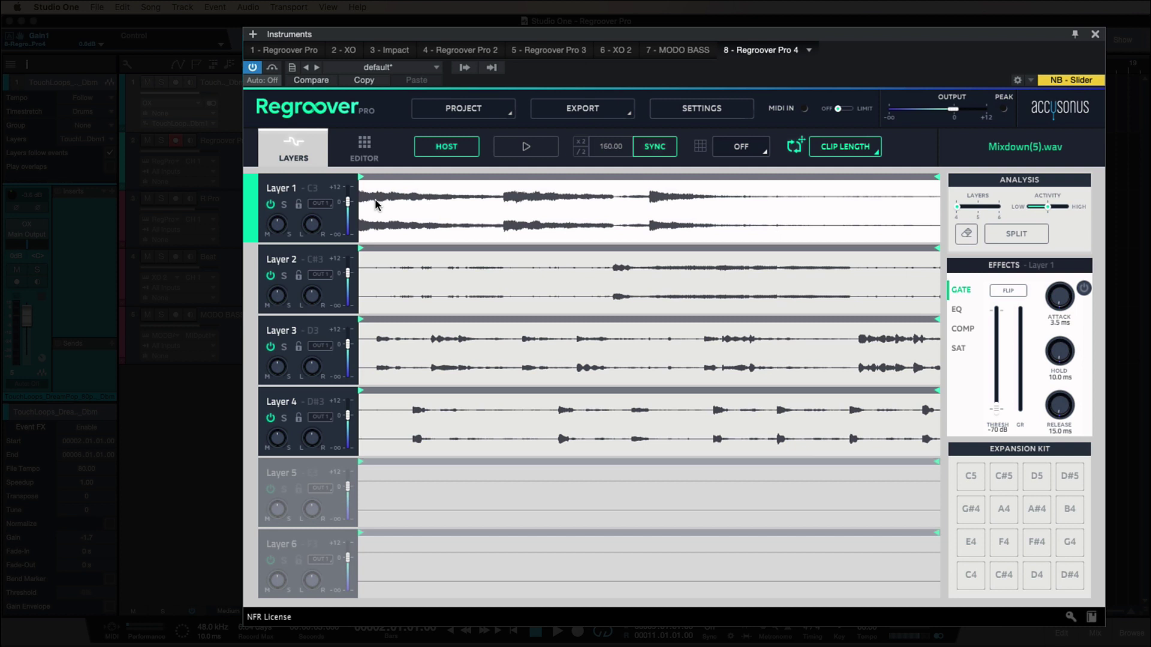
# Solo Layer 1 and listen to it on its own
pyautogui.click(284, 205)
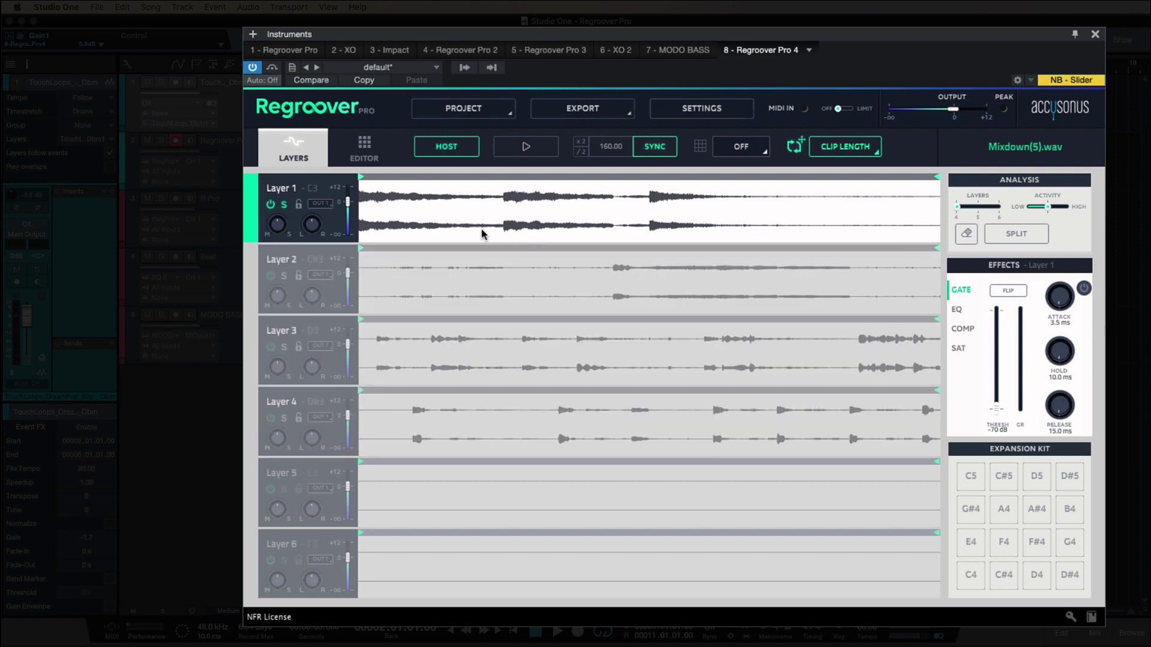
pyautogui.press('space')
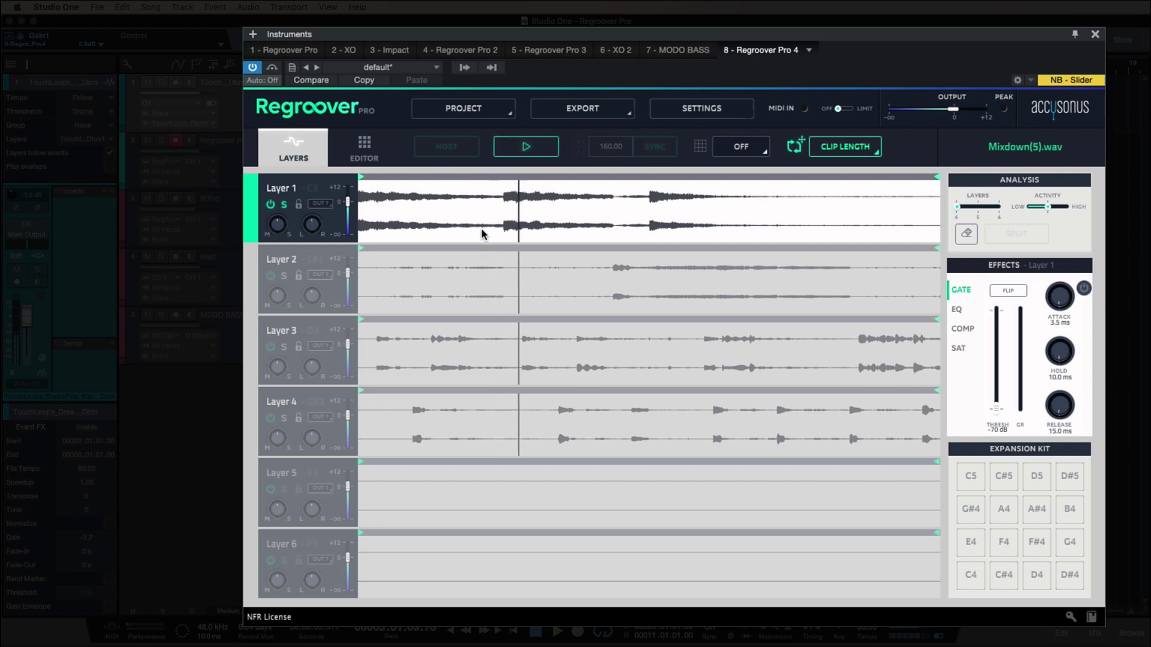
pyautogui.press('space')
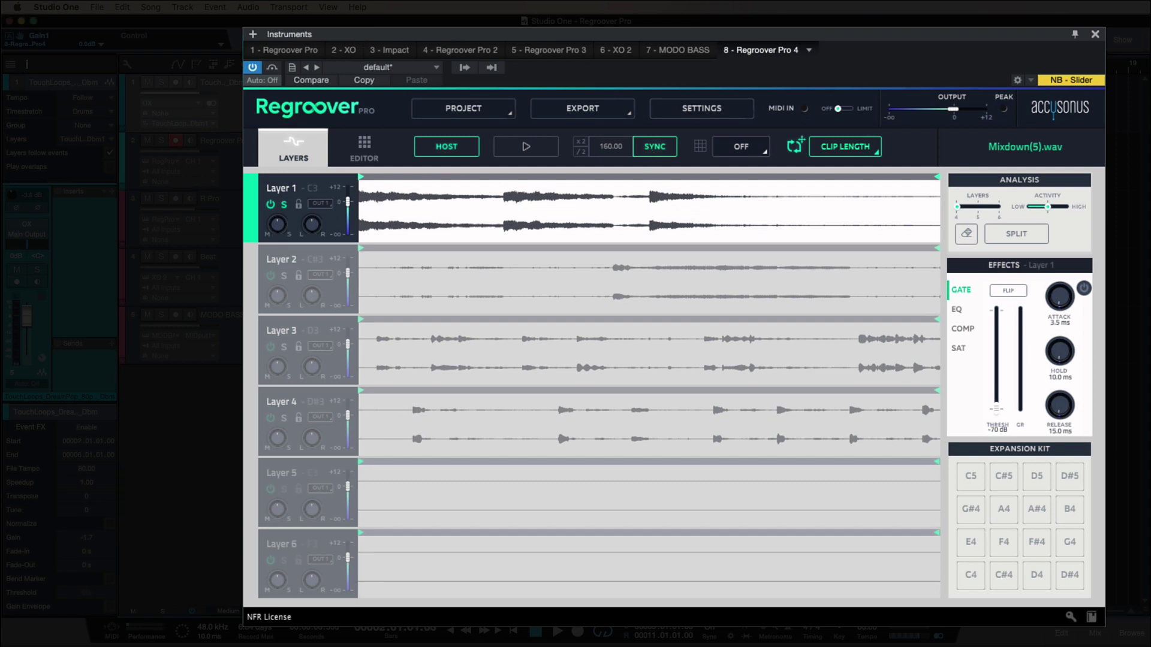
# Turn off tempo sync for the clip and preview all its layers together
pyautogui.click(663, 148)
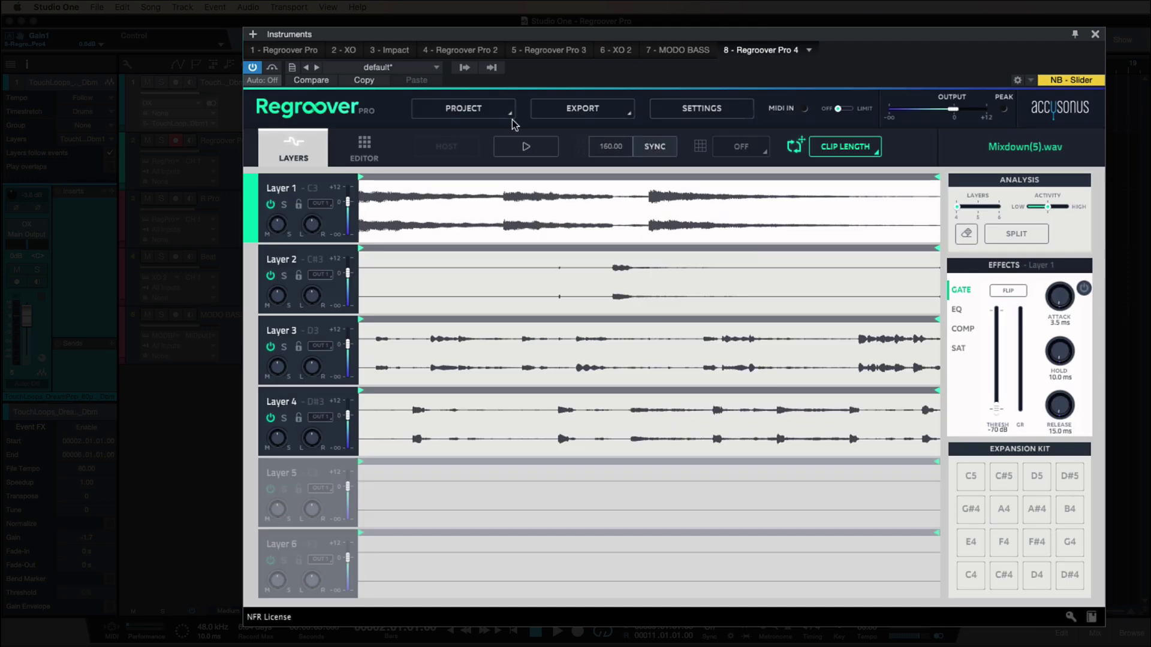
pyautogui.click(534, 149)
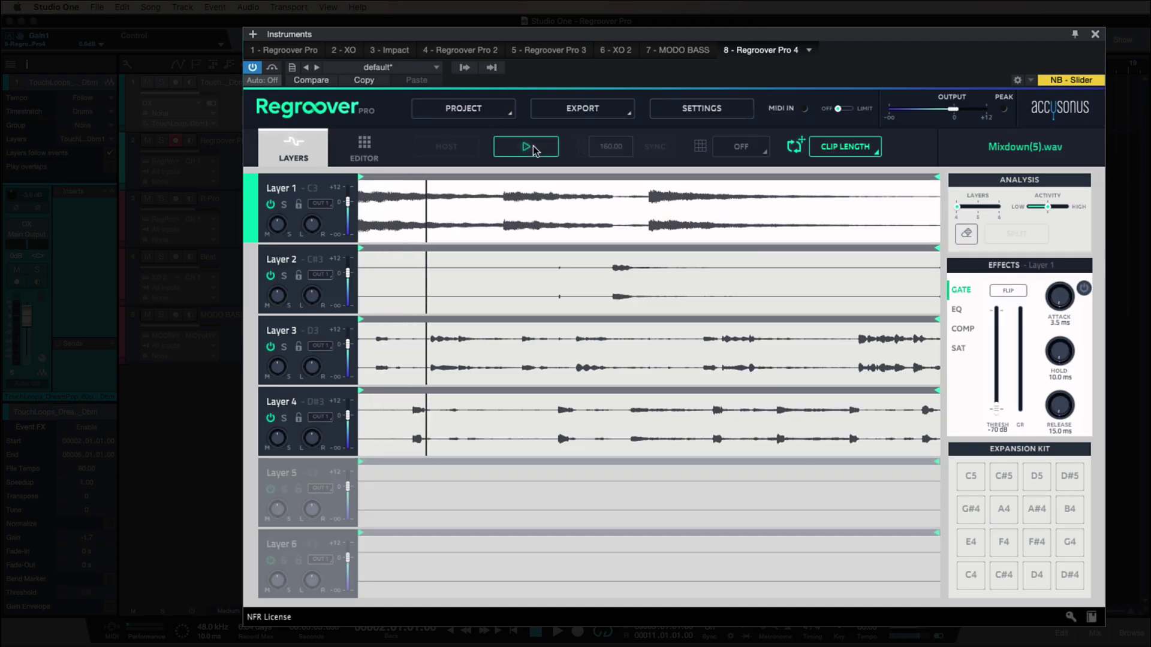
pyautogui.click(531, 148)
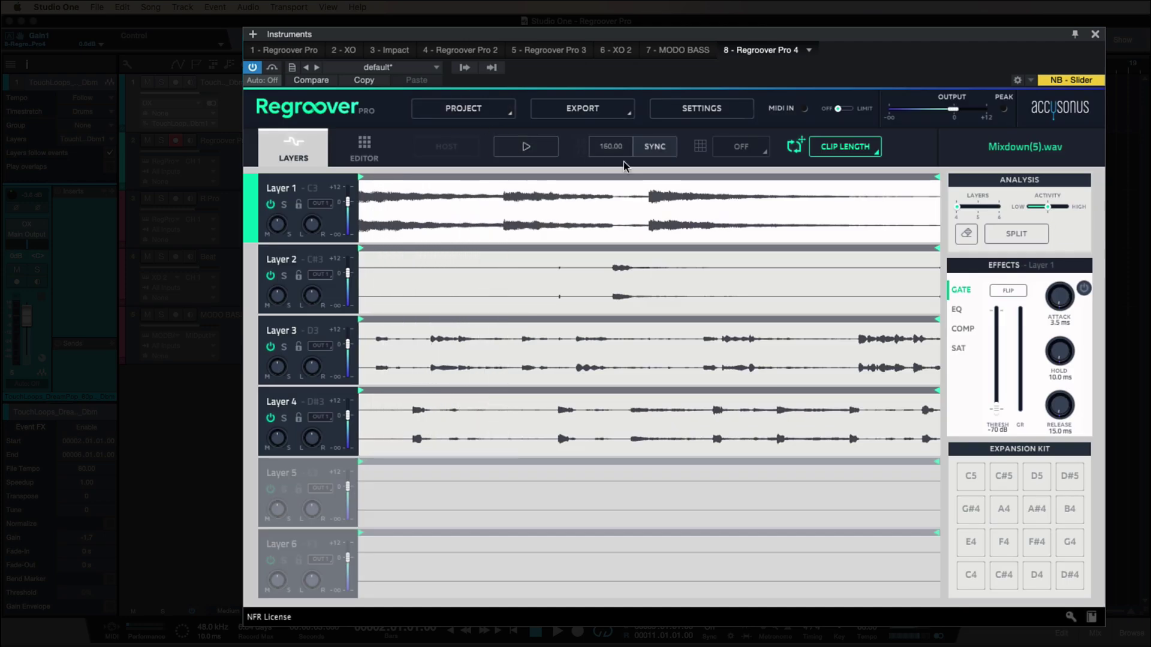
# Rename Layer 1 as Rhodes
pyautogui.doubleClick(294, 191)
pyautogui.write('Rhodes')
pyautogui.click(286, 255)
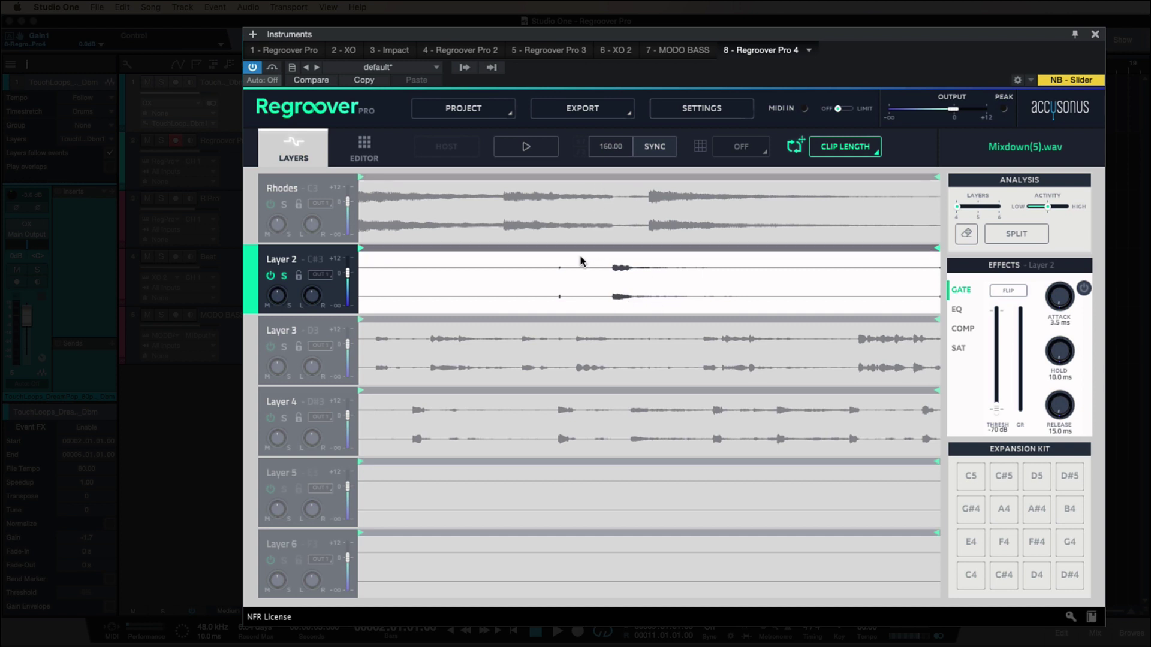
# Audition Layer 2 in solo, release the solo and switch the layer off
pyautogui.press('space')
pyautogui.click(525, 146)
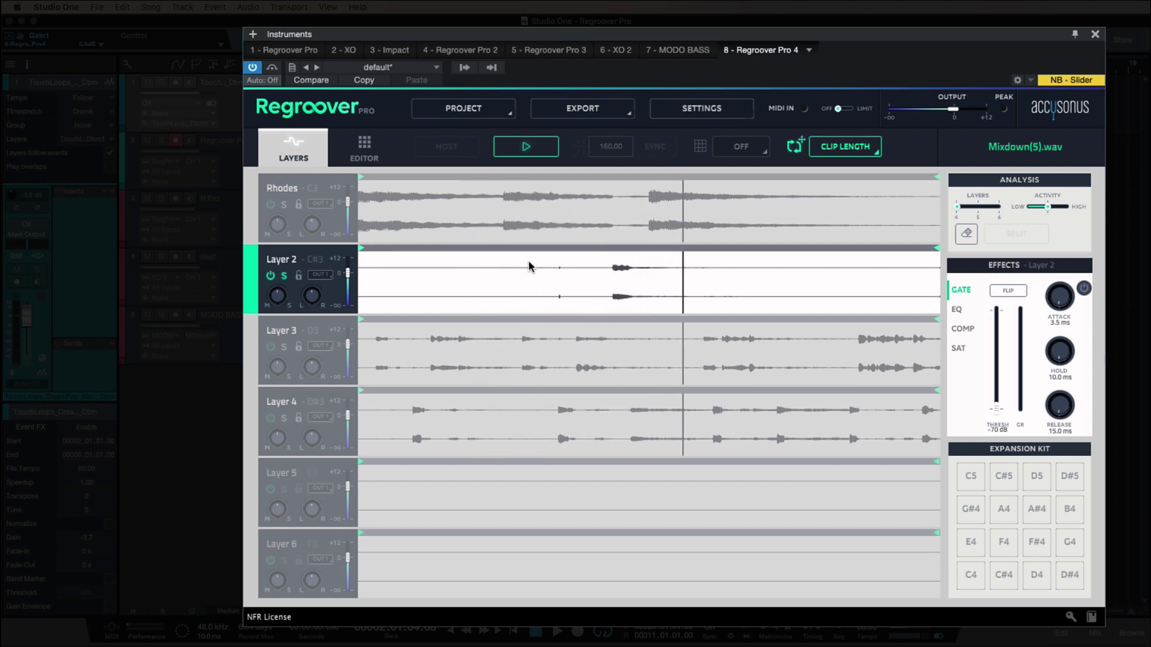
pyautogui.press('space')
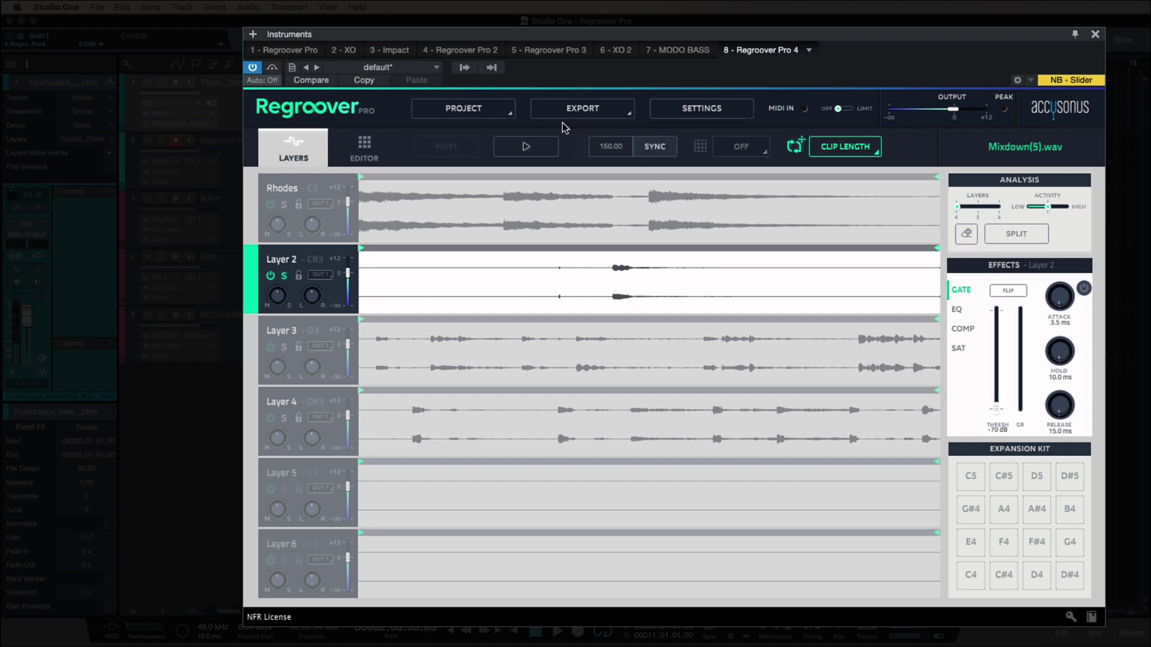
pyautogui.click(284, 277)
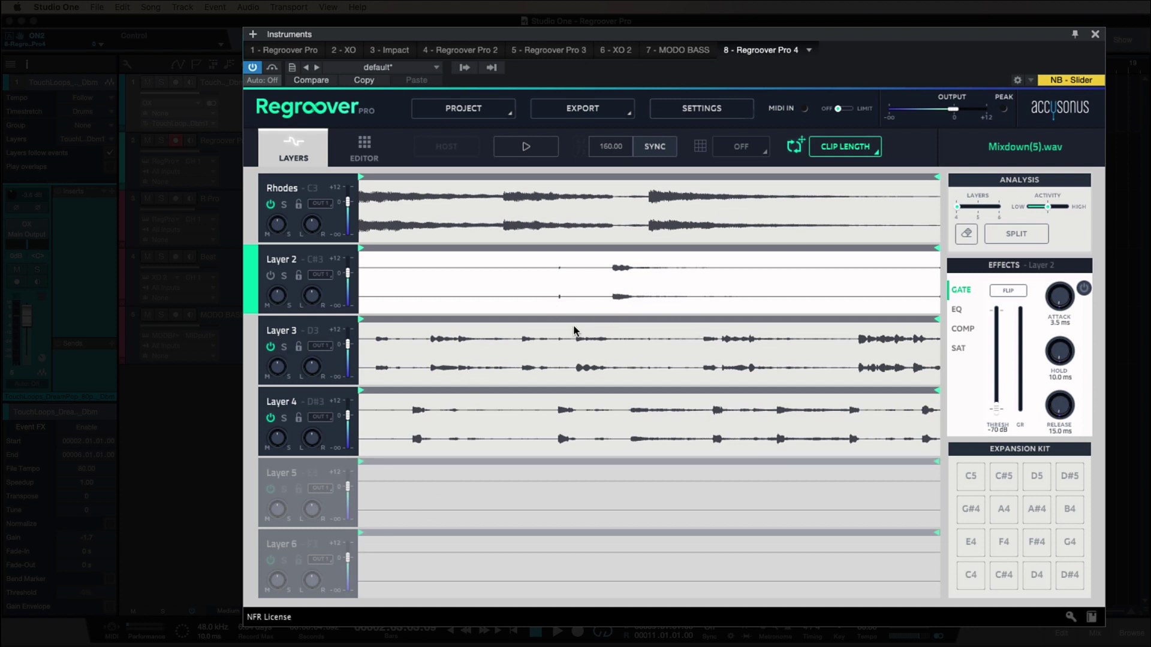
# Audition Layer 3 and Layer 4 separately in solo, and release the solo
pyautogui.click(285, 349)
pyautogui.click(538, 151)
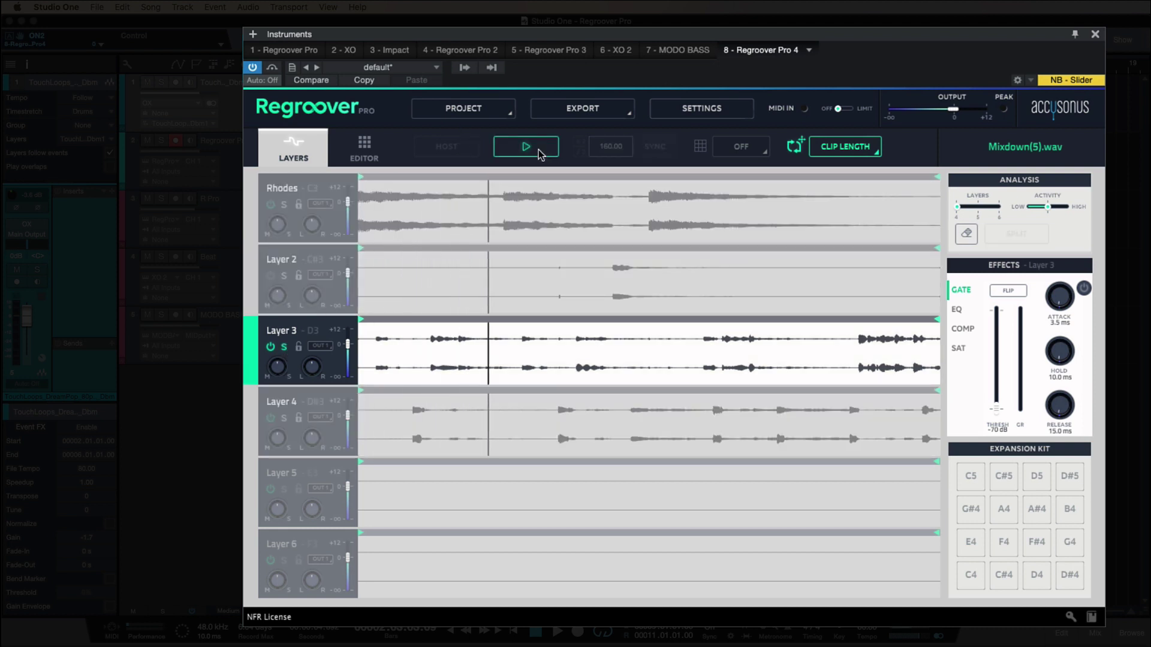
pyautogui.click(539, 151)
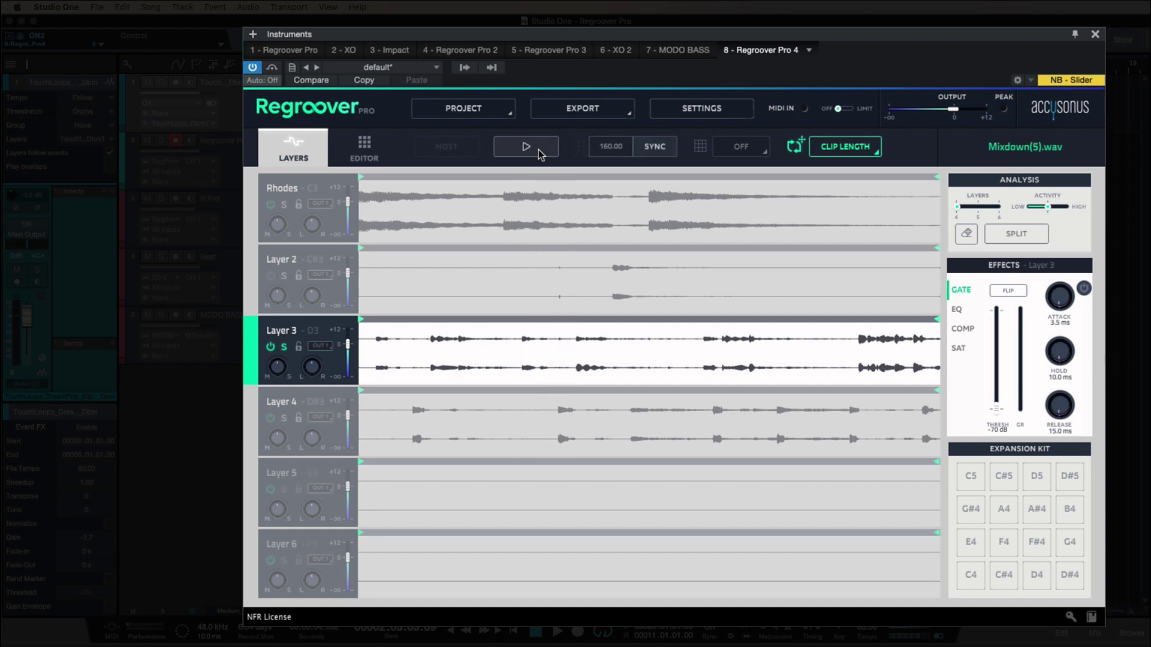
pyautogui.click(286, 419)
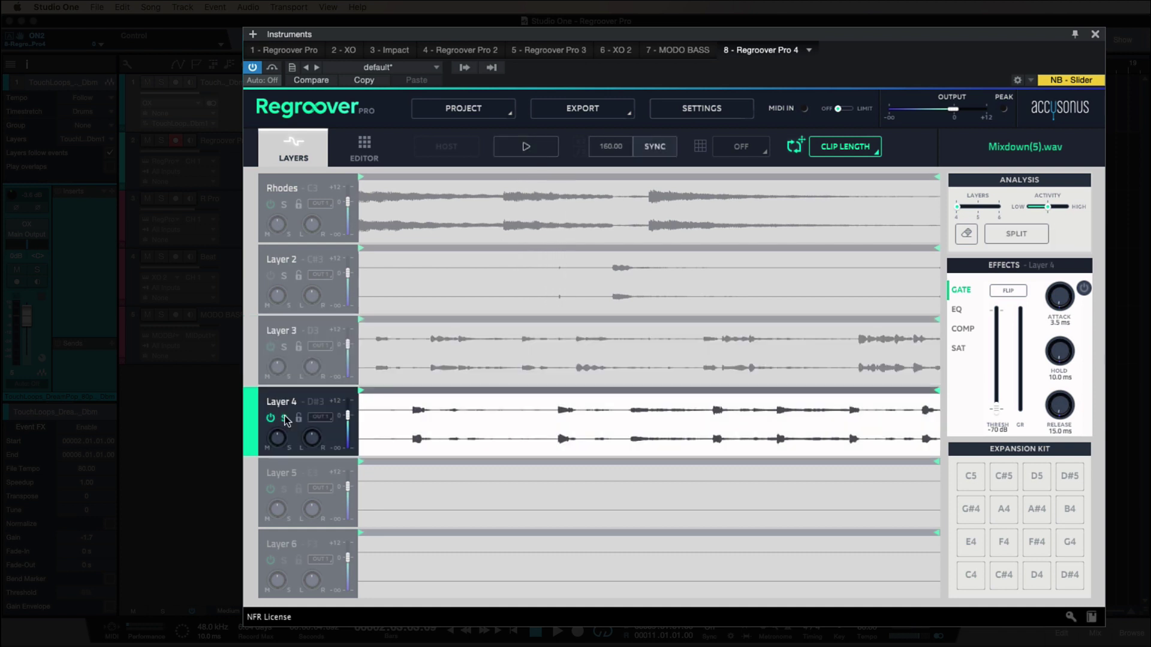
pyautogui.click(531, 151)
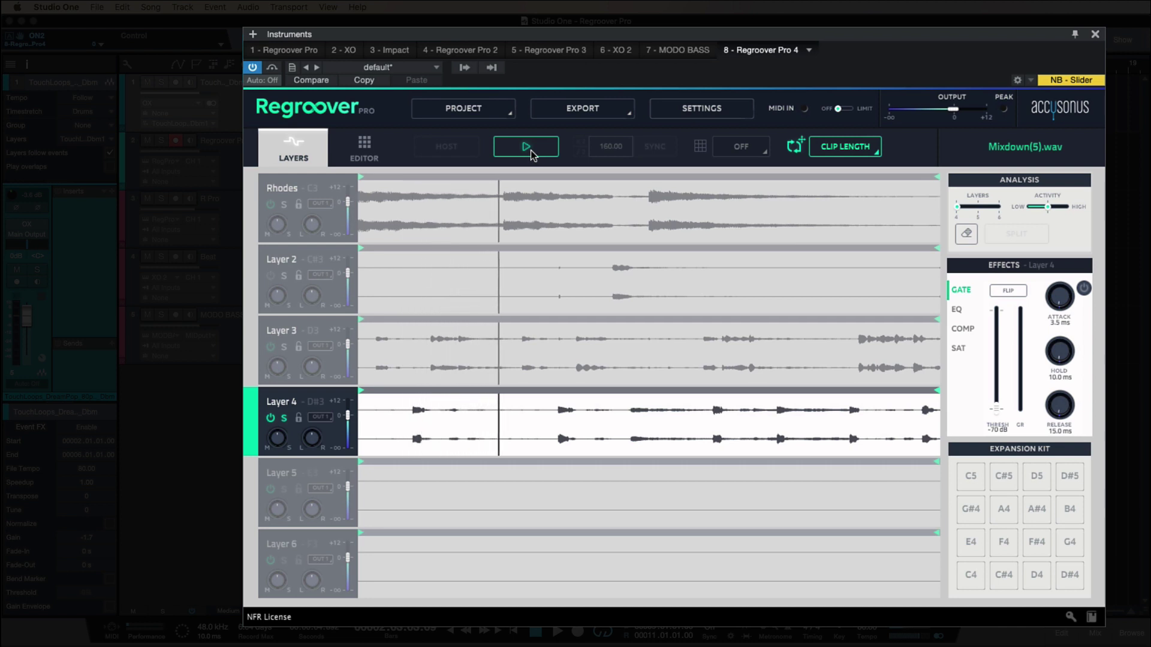
pyautogui.click(531, 153)
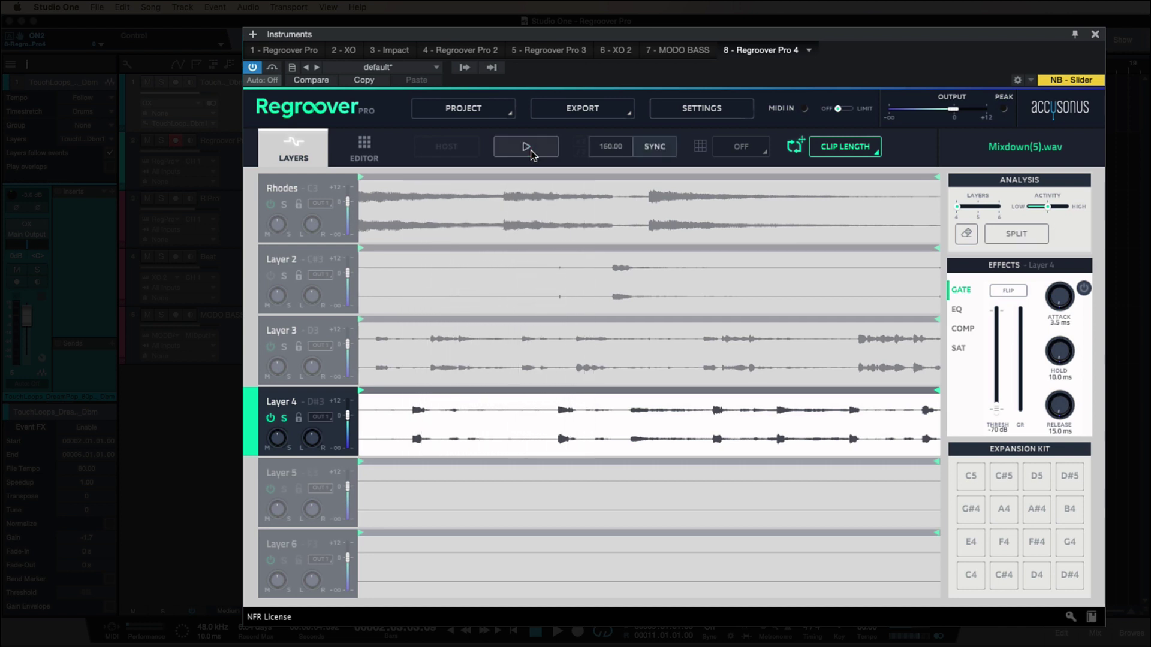
pyautogui.click(284, 418)
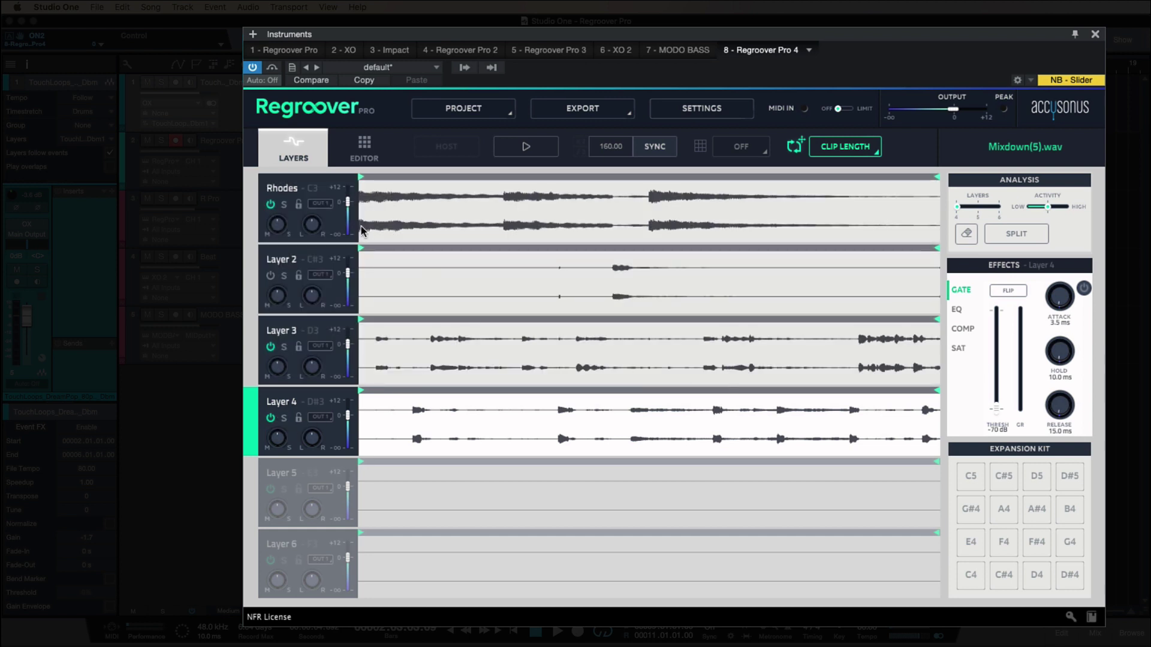
# Lock the Rhodes layer and Layer 2
pyautogui.click(299, 210)
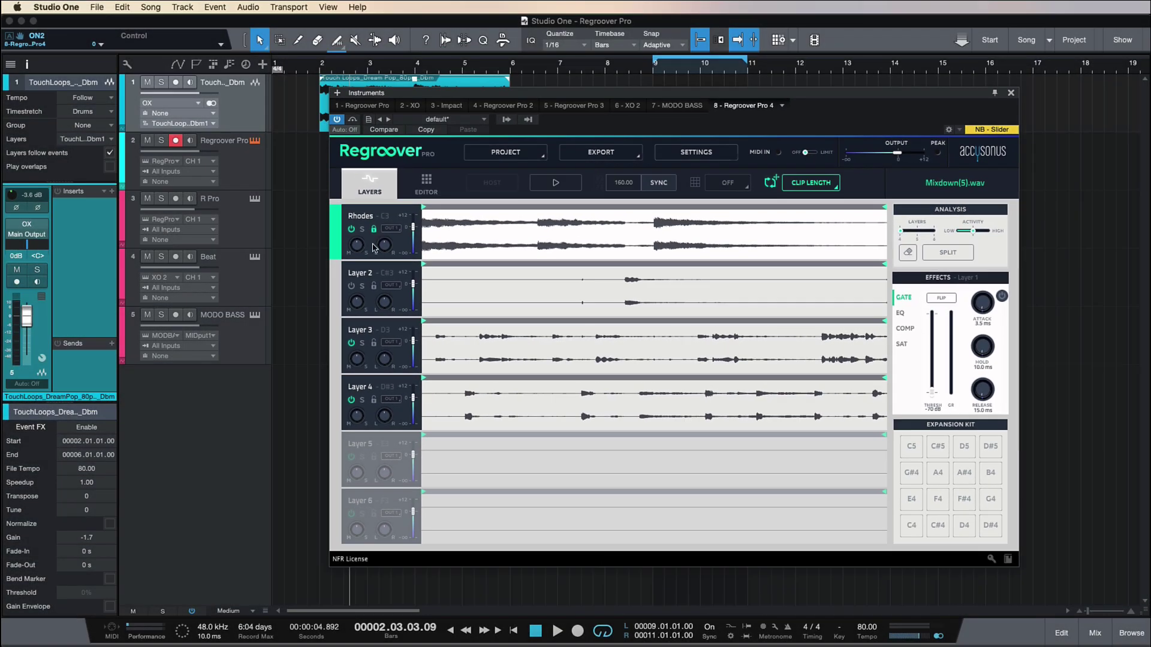
pyautogui.click(377, 293)
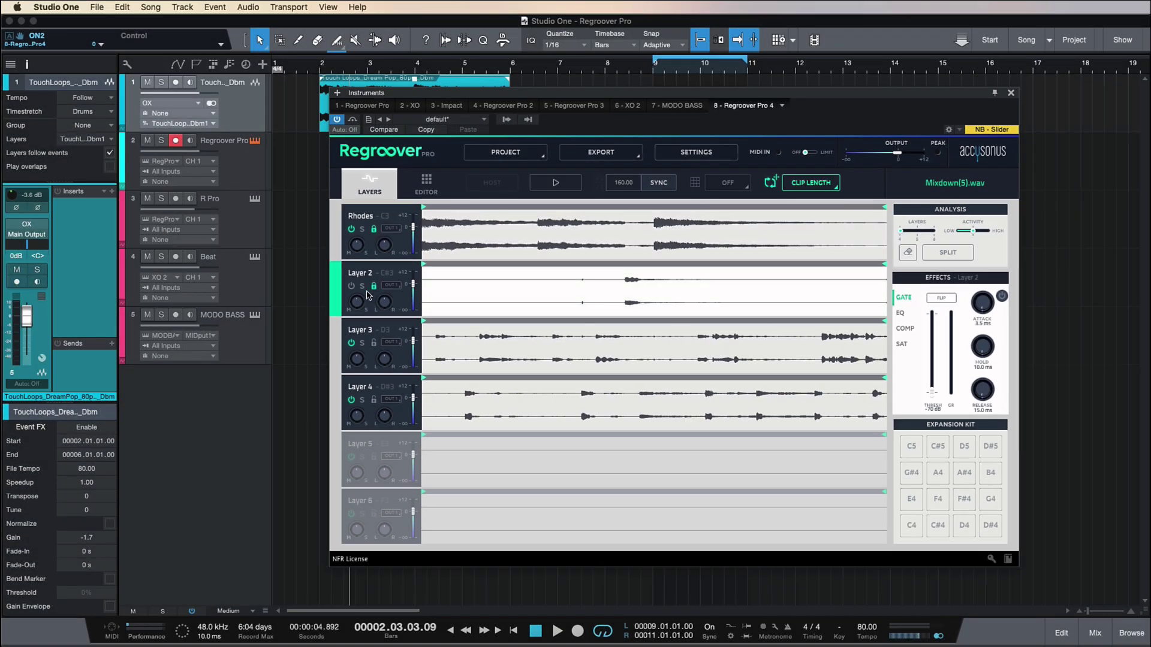
# Mark the full length of Layer 4 with the analysis eraser and split the clip again
pyautogui.click(385, 393)
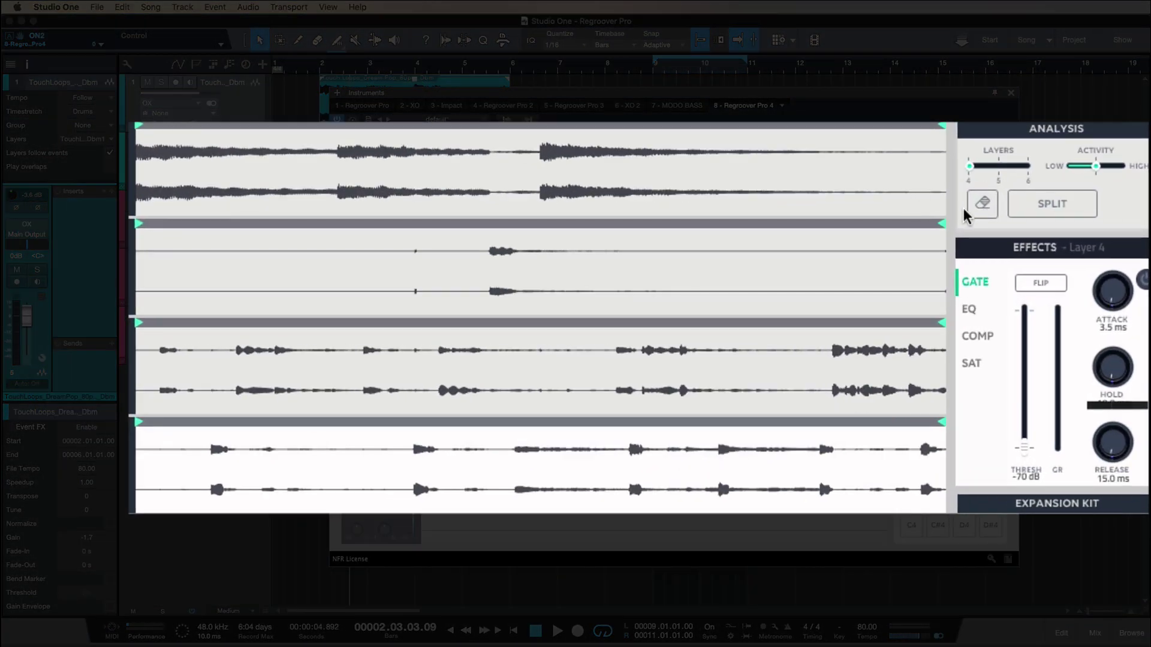
pyautogui.click(979, 208)
pyautogui.moveTo(800, 492); pyautogui.dragTo(863, 471)
pyautogui.moveTo(965, 464); pyautogui.dragTo(964, 464)
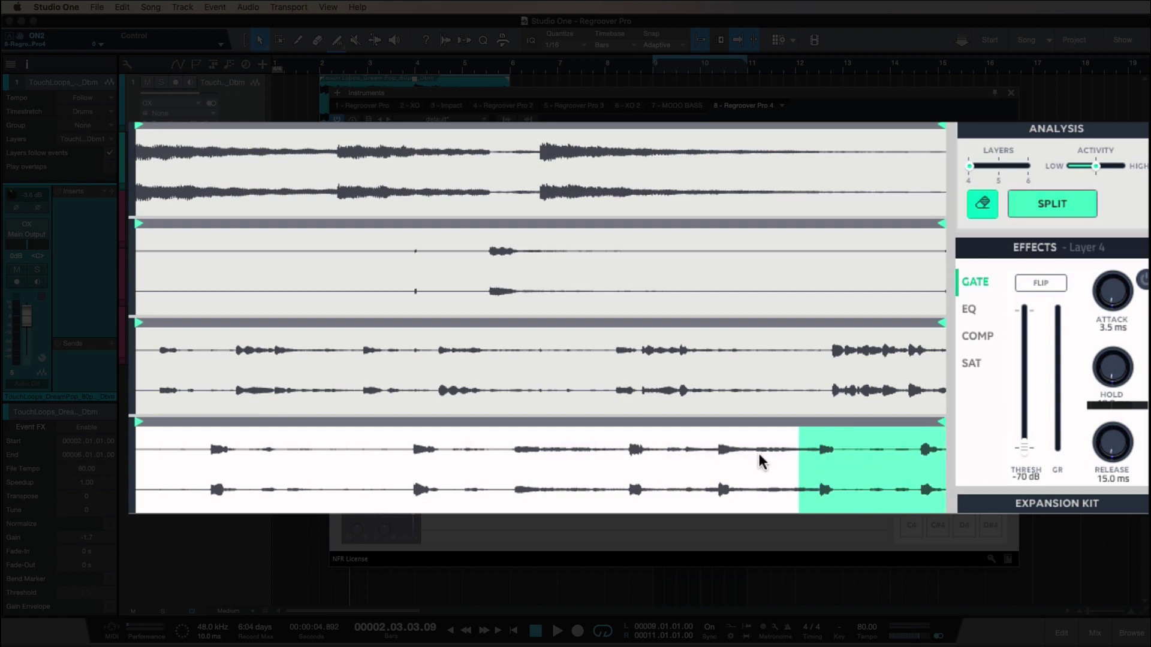
pyautogui.moveTo(797, 461); pyautogui.dragTo(137, 461)
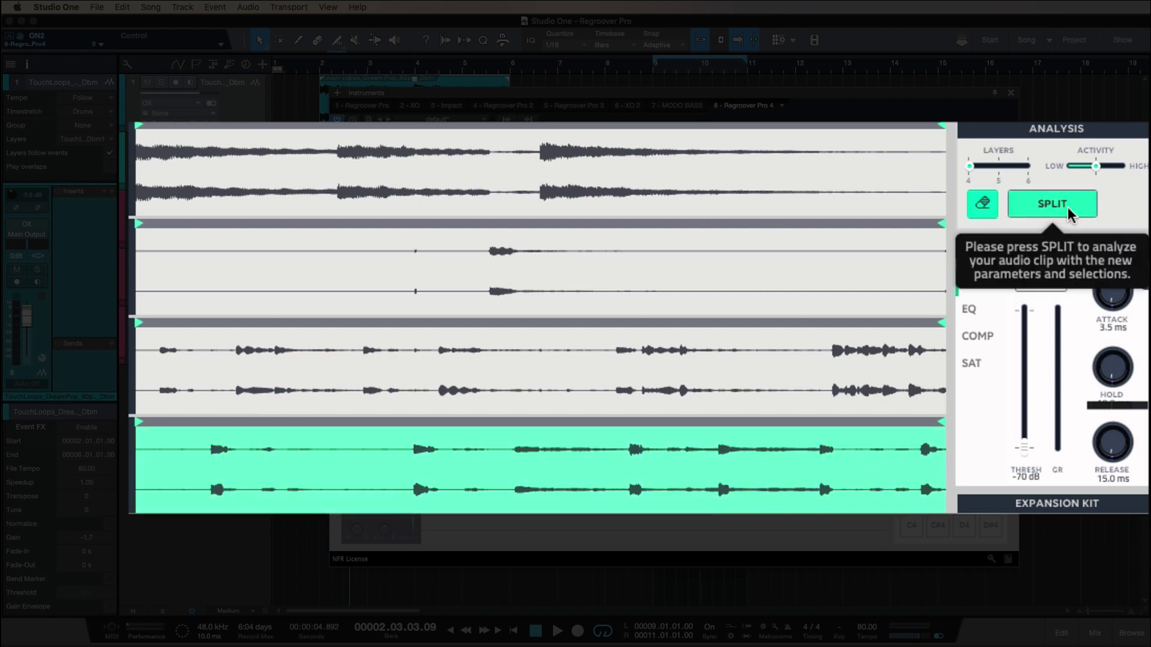
pyautogui.click(1048, 204)
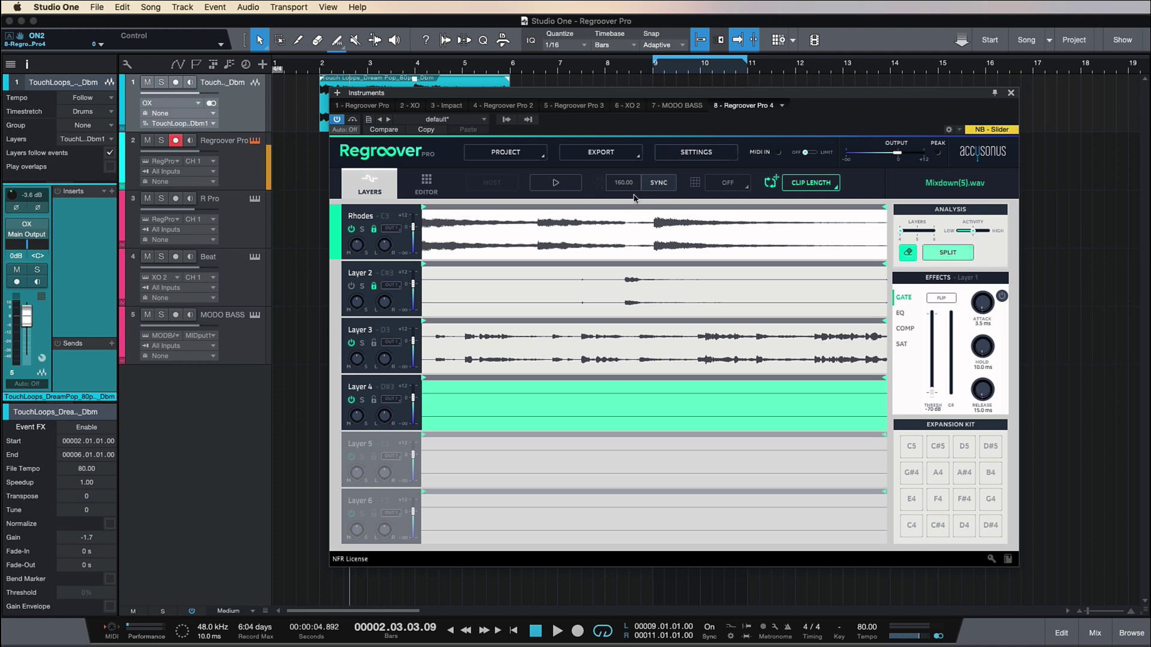
# Review the available export options for layers, mixdowns and marker selections
pyautogui.click(634, 158)
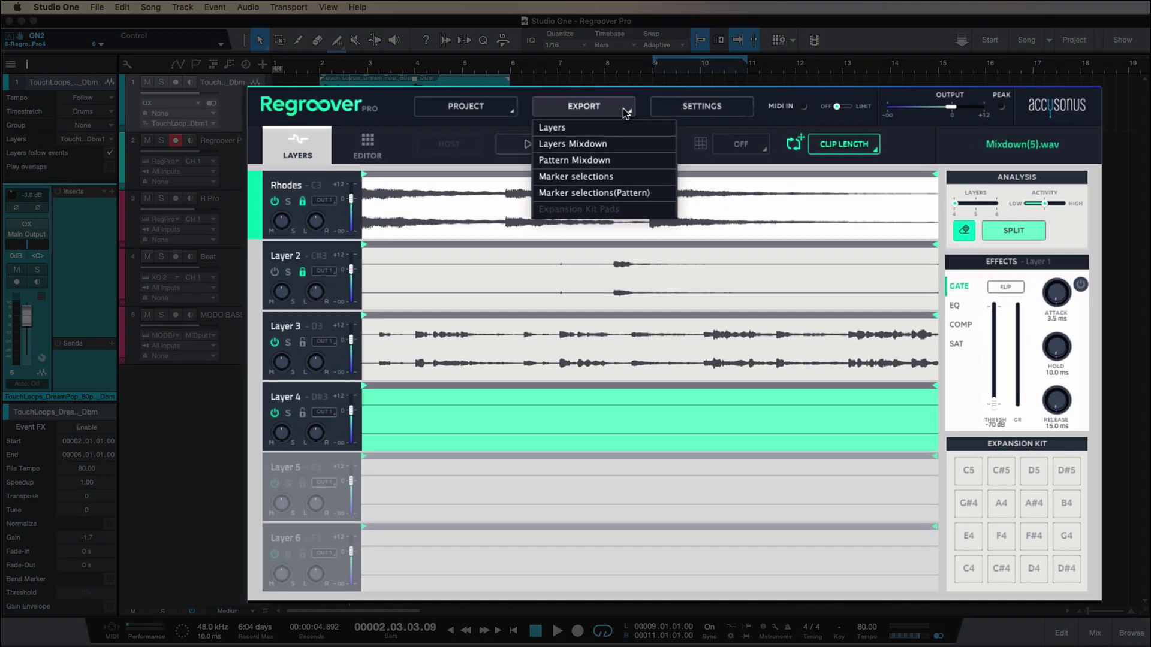
pyautogui.click(632, 152)
pyautogui.click(633, 152)
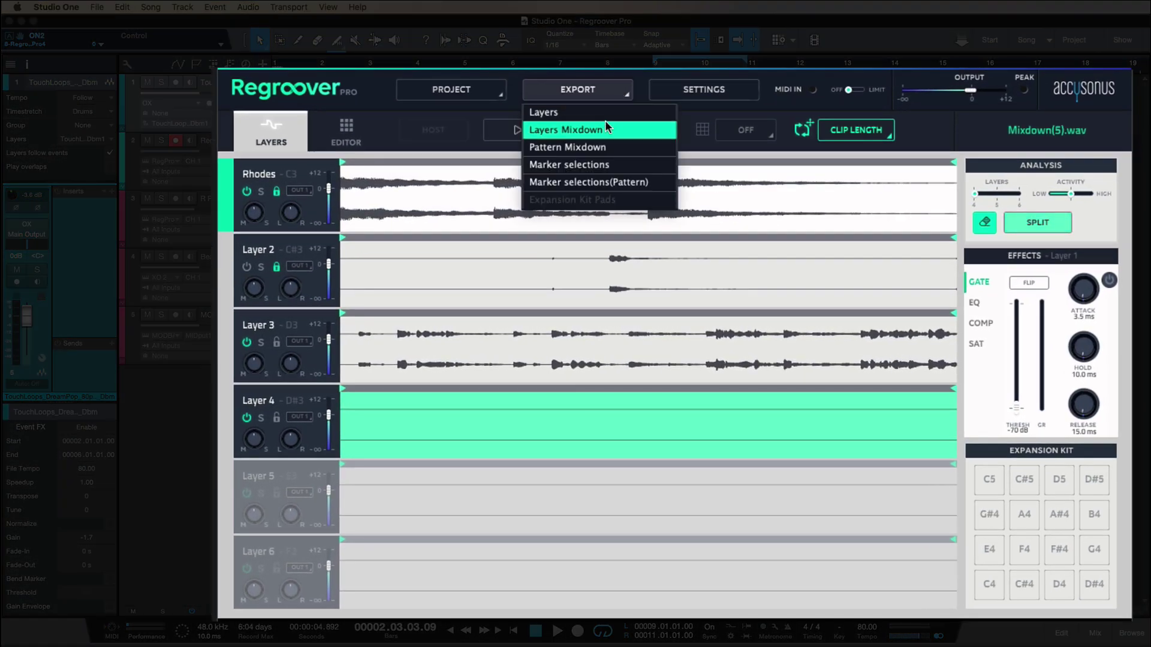
pyautogui.click(617, 97)
pyautogui.click(618, 98)
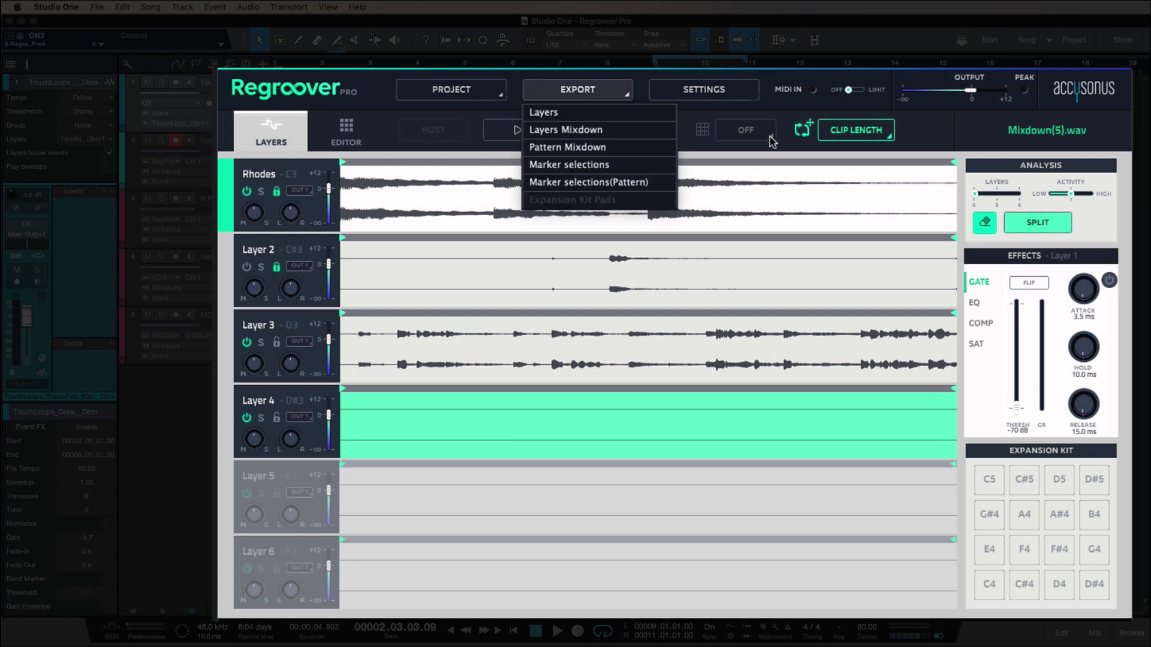
pyautogui.click(763, 136)
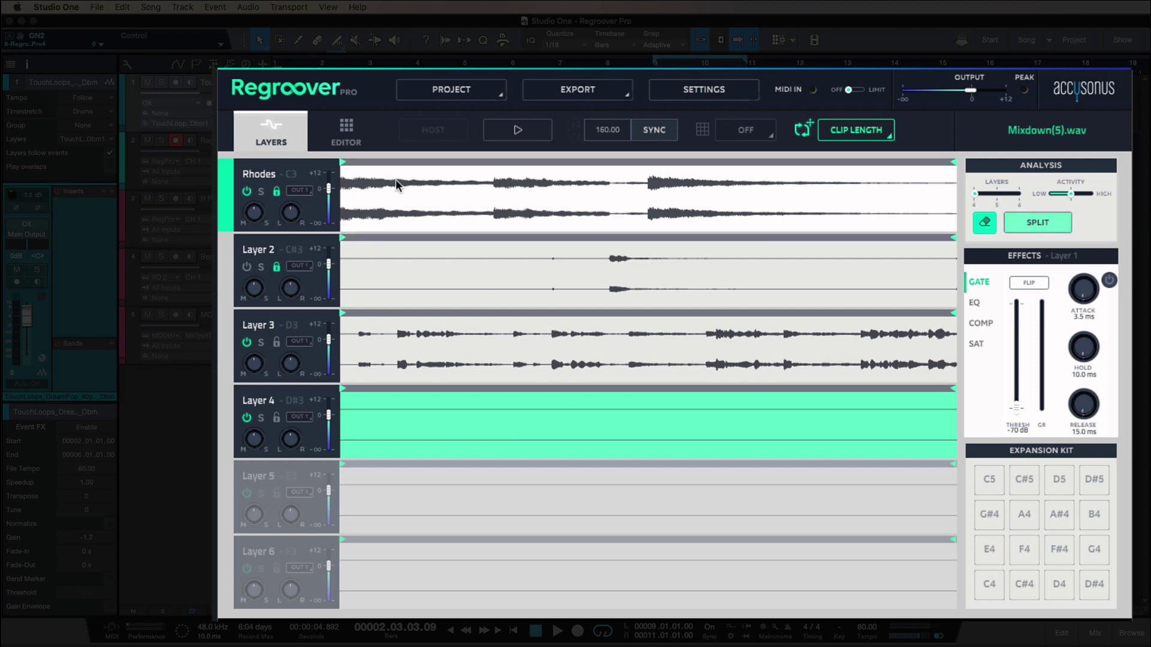
# Re-split the clip with Layer 4 marked for erasing, and audition the Rhodes layer in solo
pyautogui.click(1024, 224)
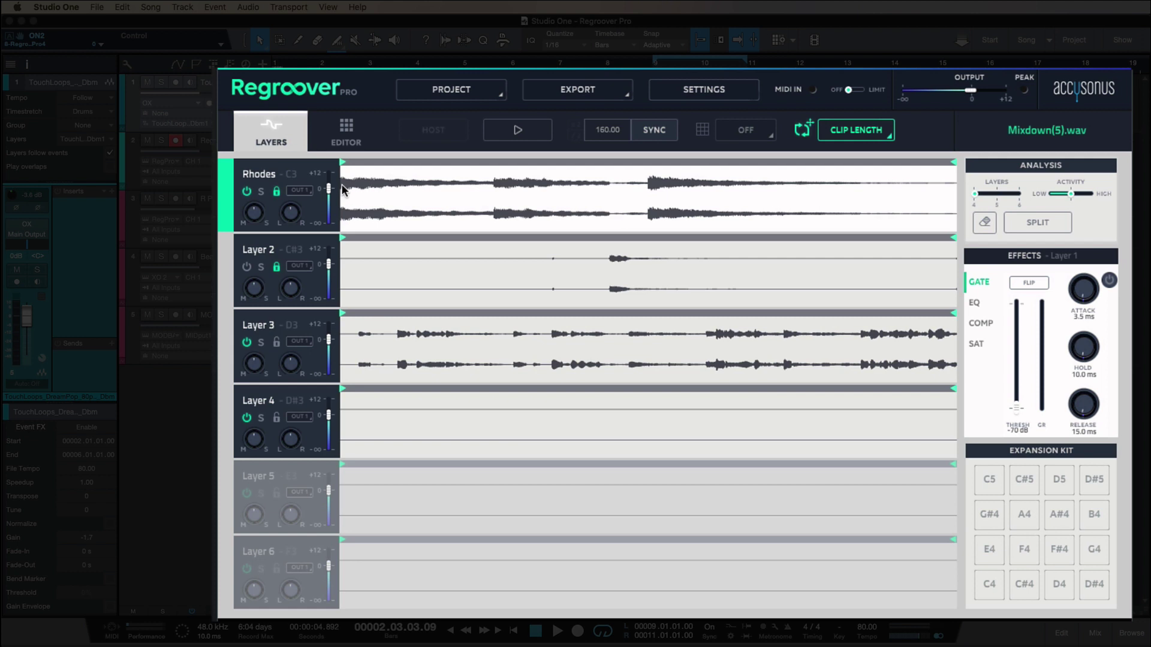
pyautogui.click(261, 191)
pyautogui.click(528, 133)
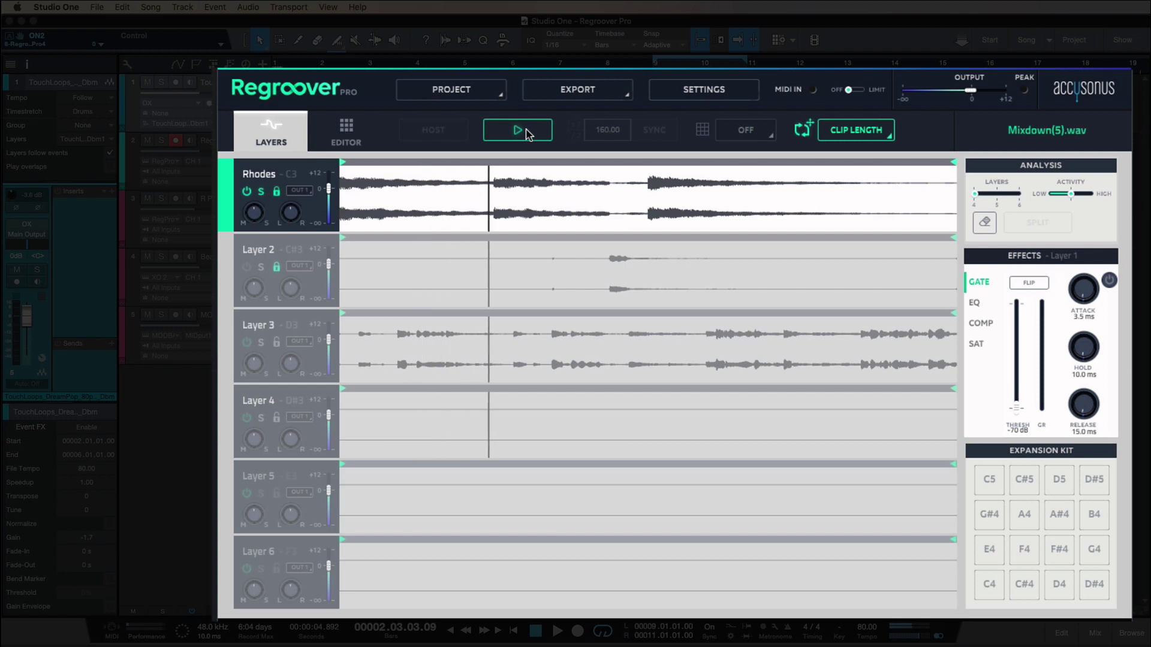
pyautogui.click(528, 133)
# Place the opening chord of the Rhodes layer on pad C5 and audition it in the pad editor
pyautogui.moveTo(383, 184); pyautogui.dragTo(491, 187)
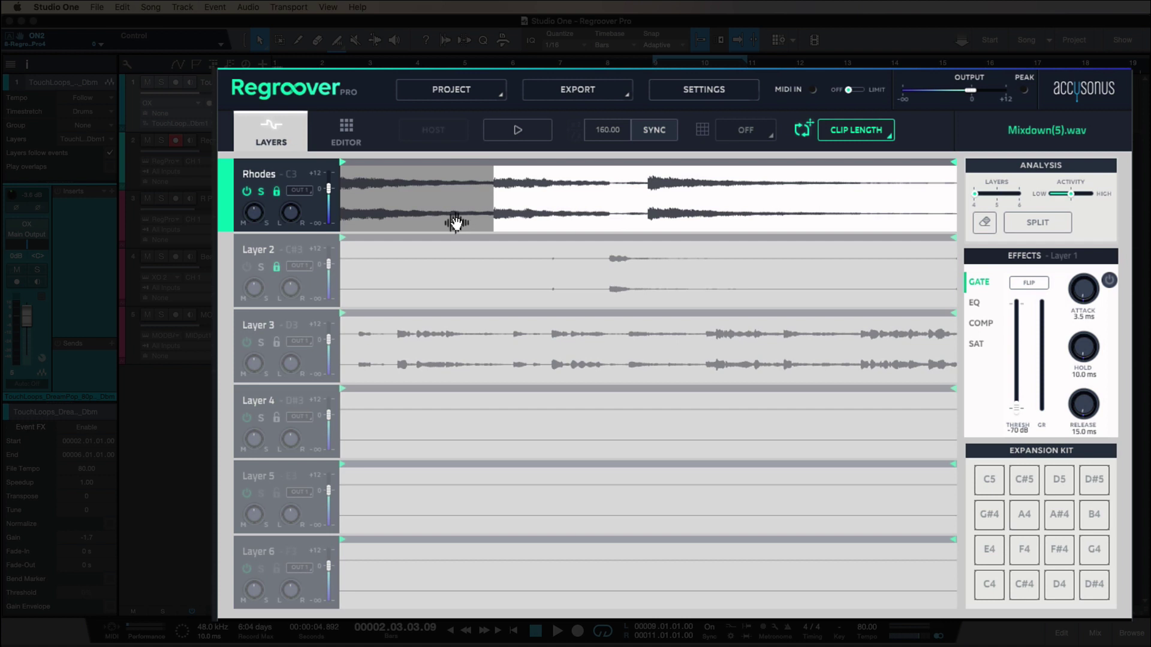
pyautogui.moveTo(440, 222); pyautogui.dragTo(988, 488)
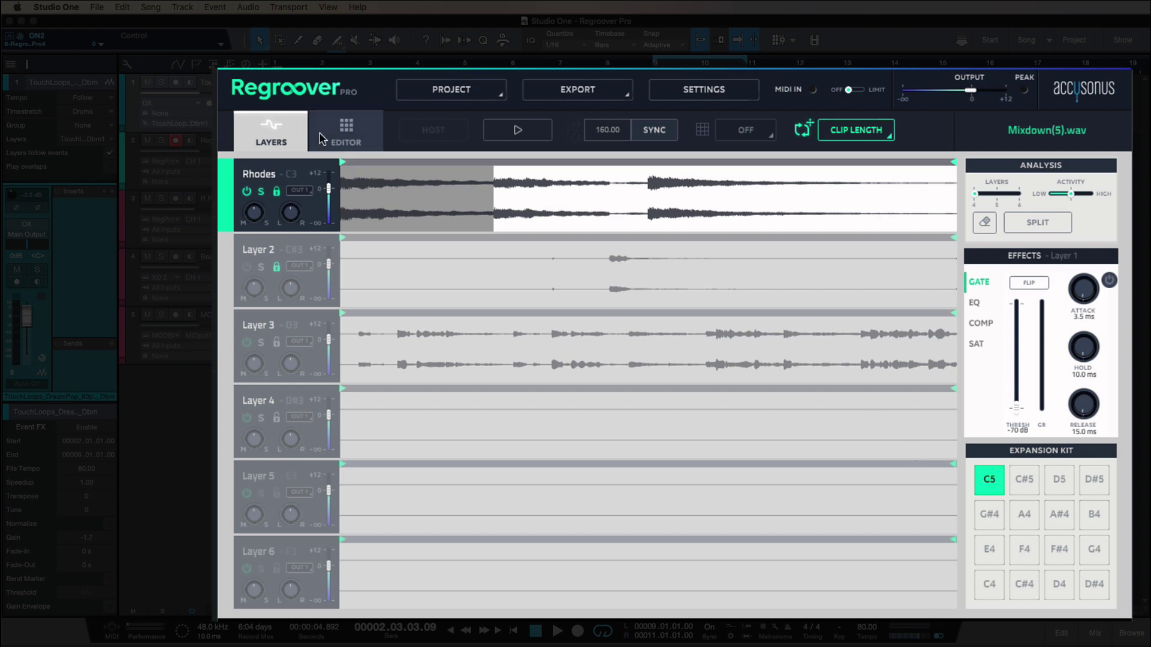
pyautogui.click(336, 146)
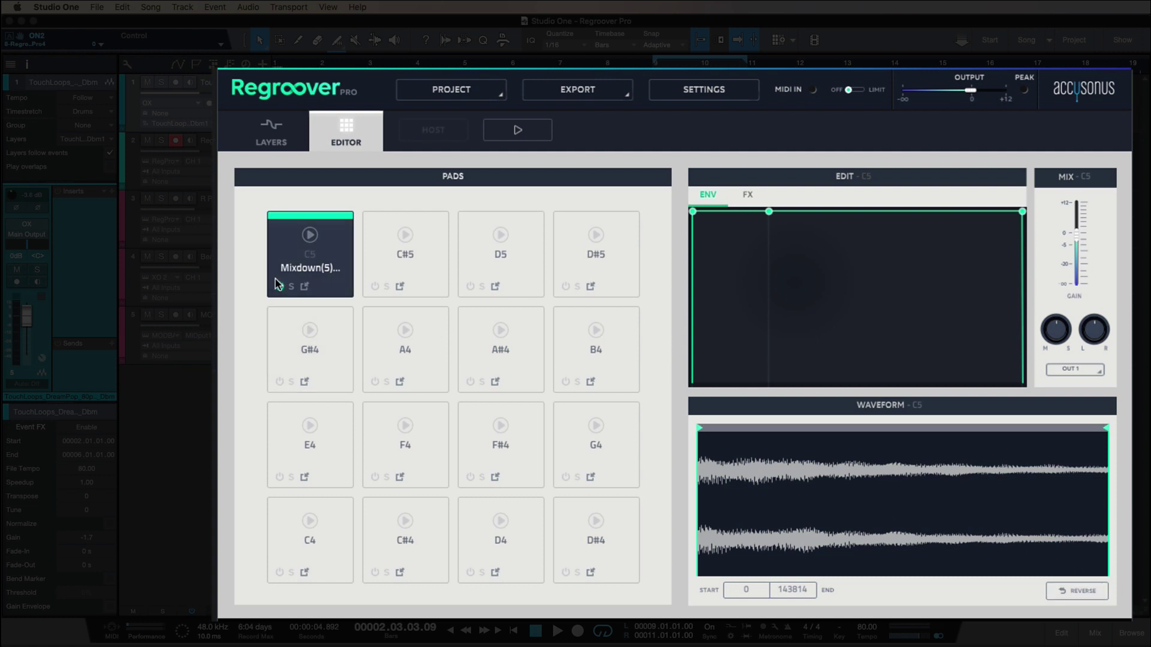
pyautogui.click(310, 236)
pyautogui.click(310, 235)
pyautogui.click(309, 236)
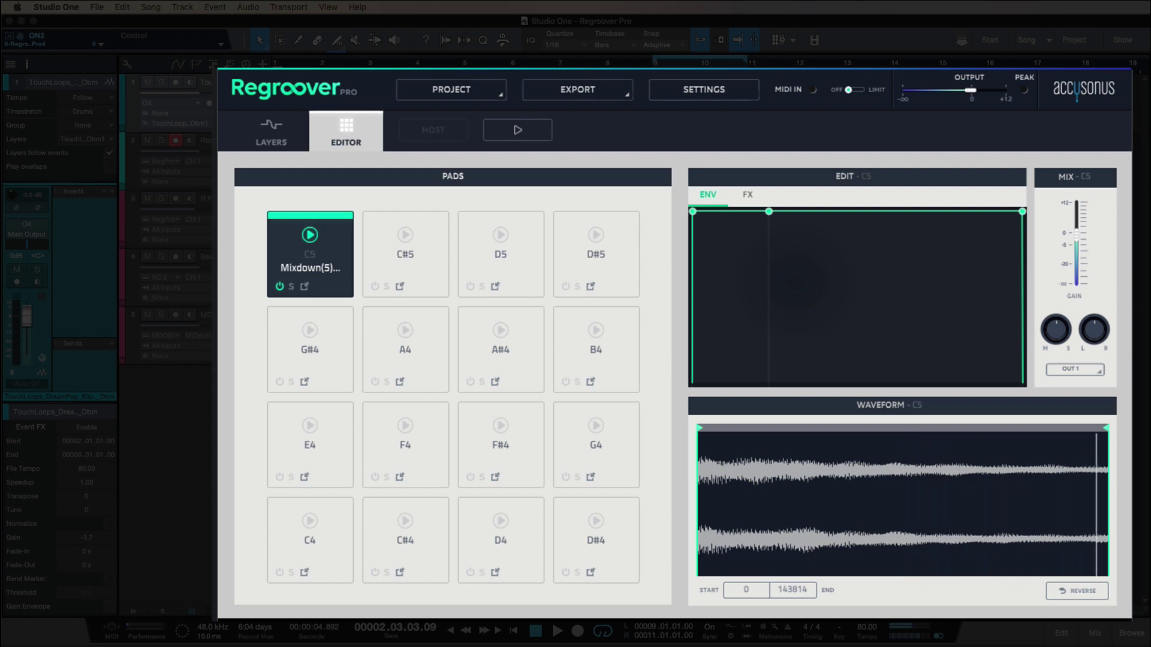
# Try reversing the sample on pad C5, audition it, and switch the reverse off
pyautogui.click(1093, 597)
pyautogui.click(307, 235)
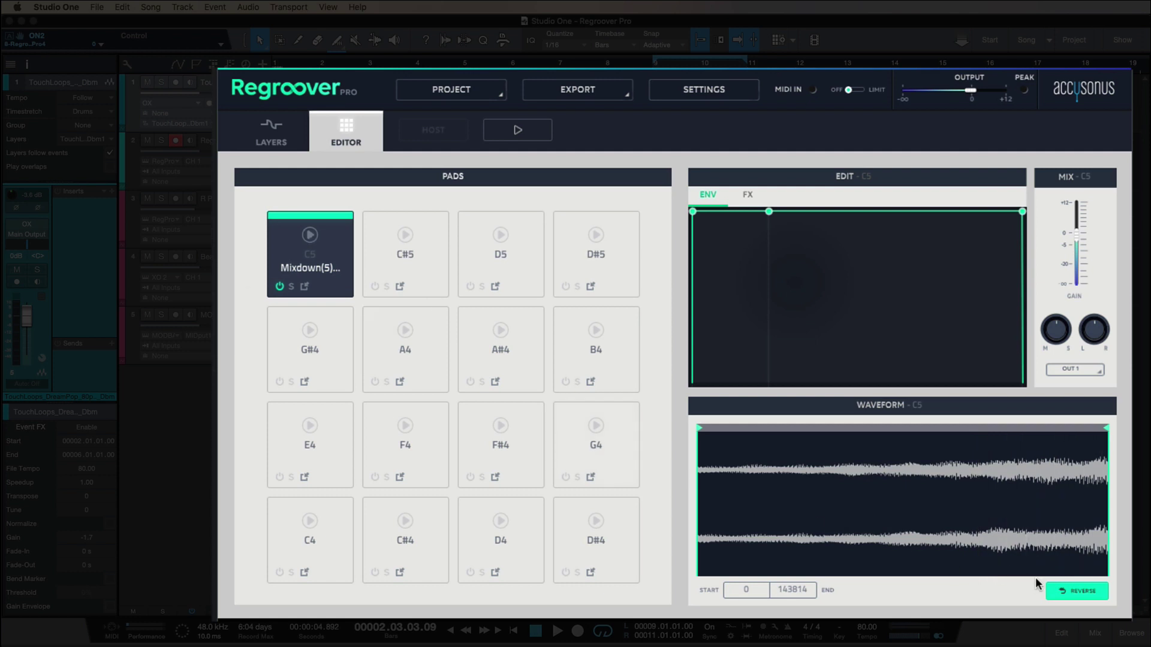
pyautogui.click(1058, 593)
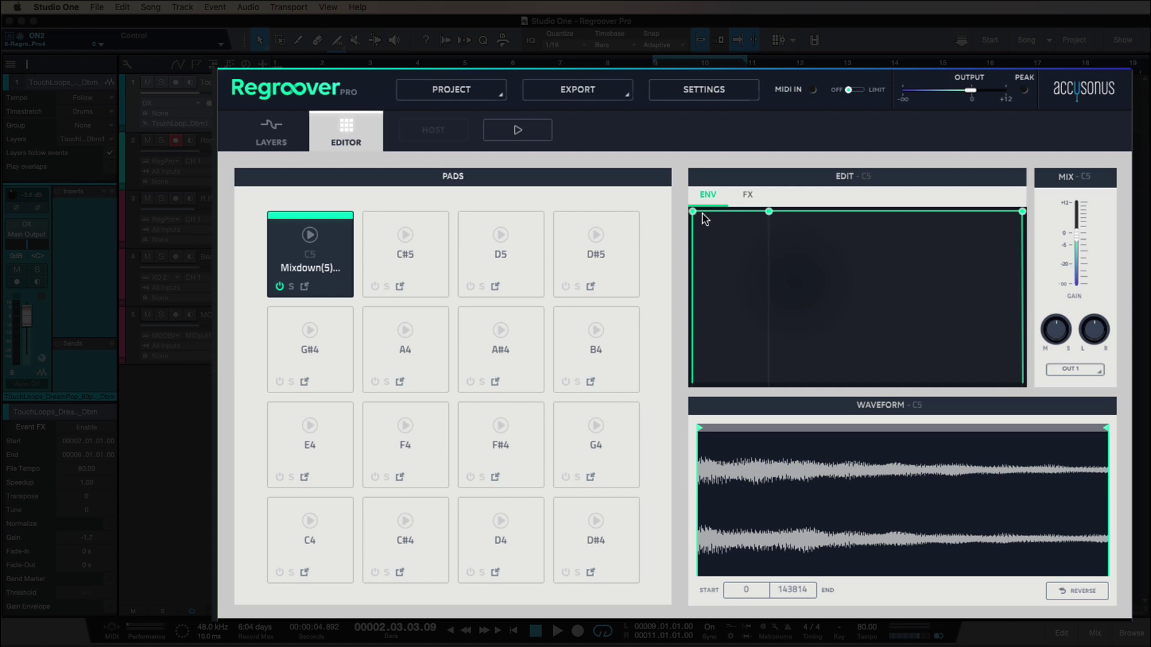
# Give pad C5's envelope a slower attack and a longer release, and adjust the high-band frequency of its EQ
pyautogui.moveTo(693, 212); pyautogui.dragTo(776, 212)
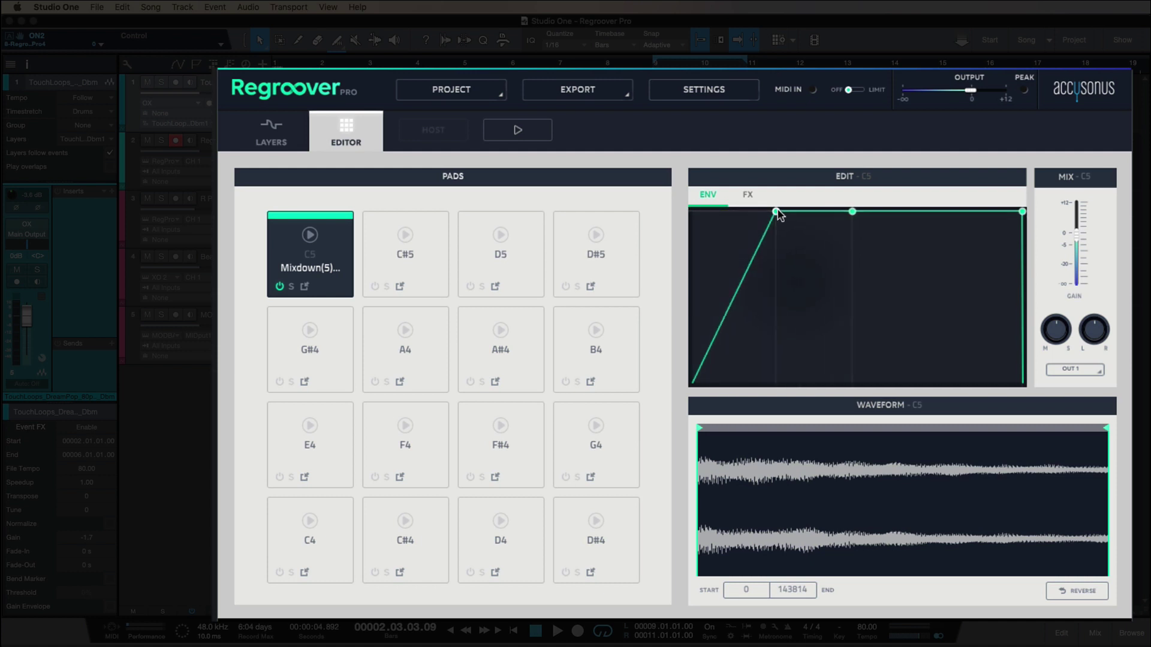
pyautogui.click(309, 235)
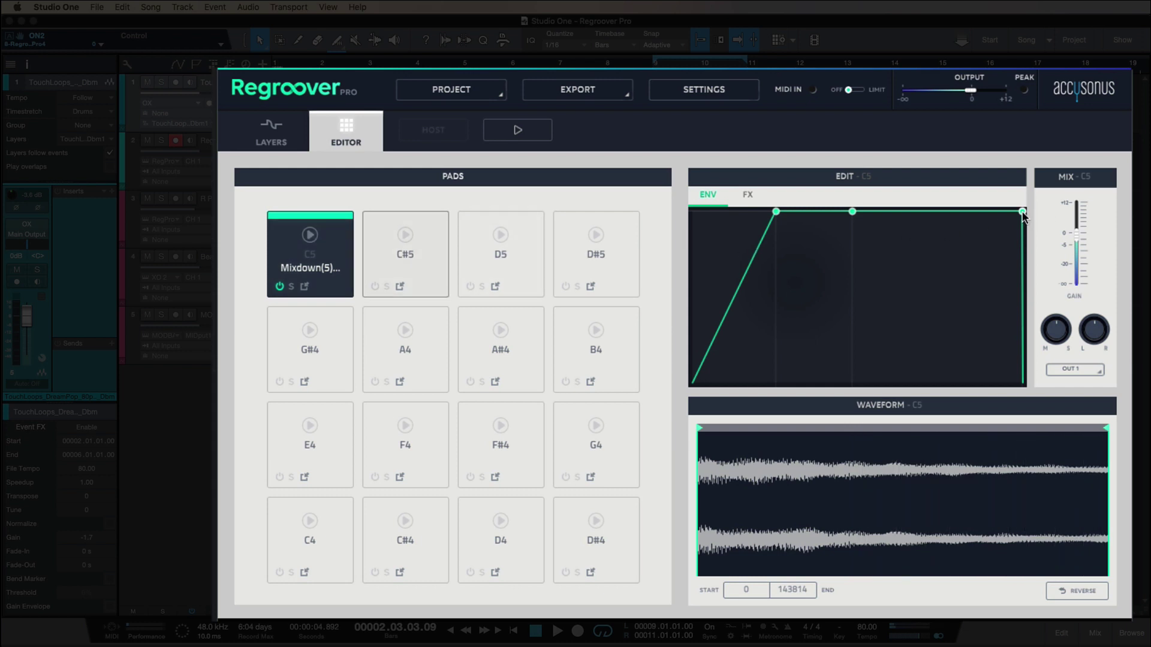
pyautogui.moveTo(1023, 213); pyautogui.dragTo(989, 213)
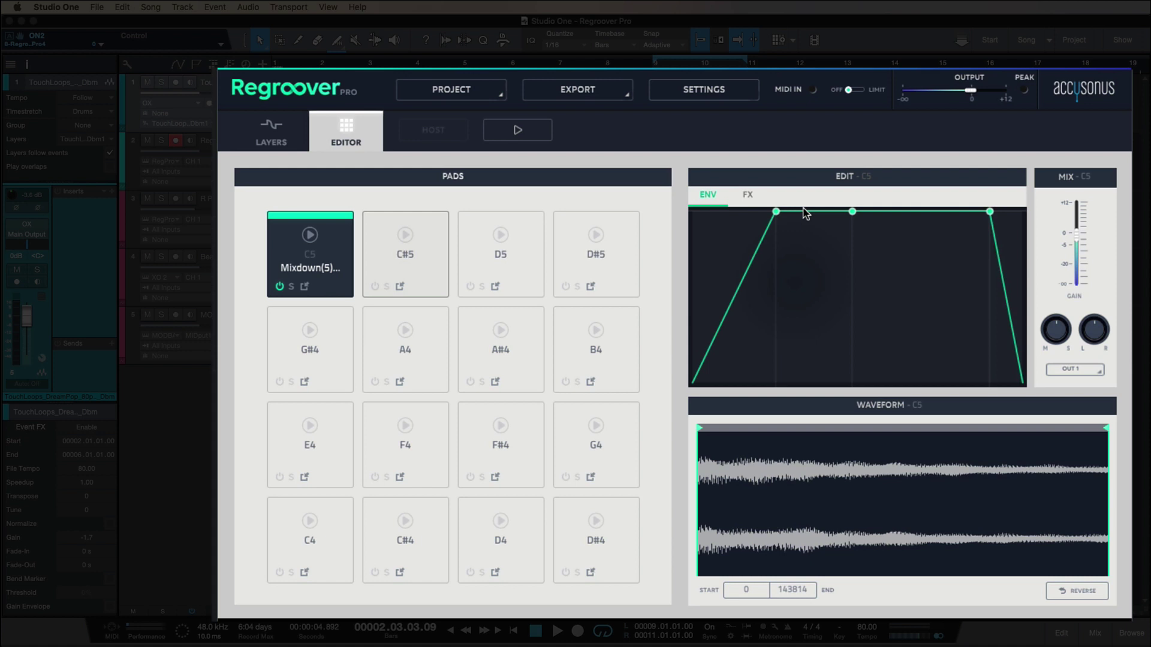
pyautogui.click(748, 194)
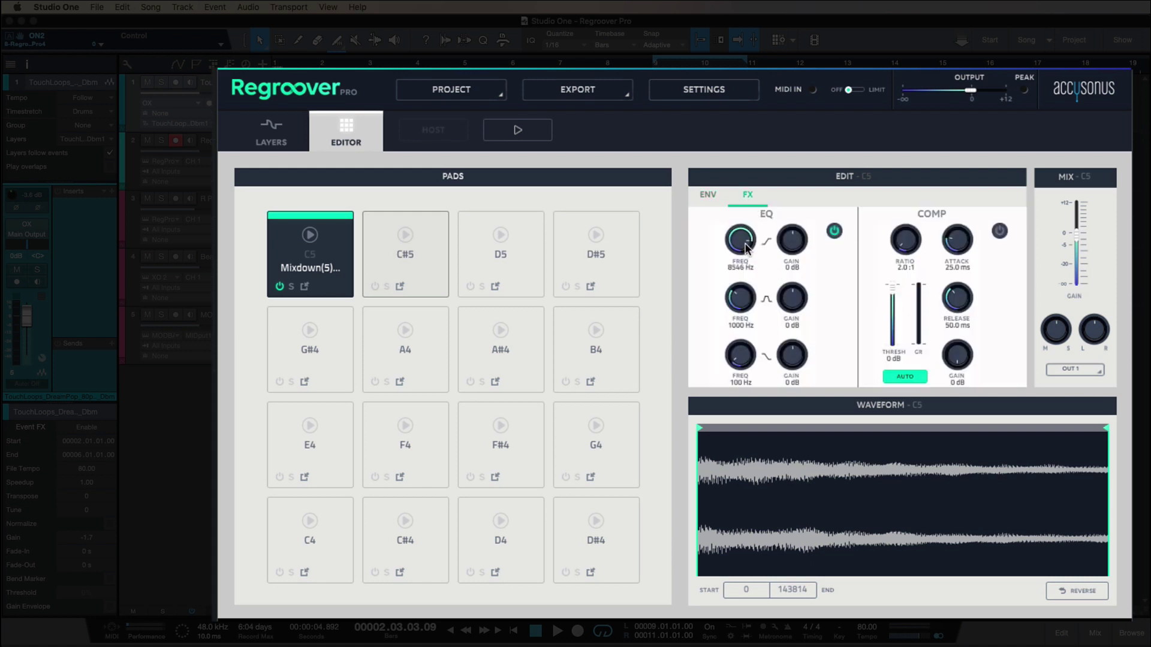
pyautogui.moveTo(746, 247); pyautogui.dragTo(756, 223)
# Return to the layers, release the Rhodes solo, and audition Layer 3 in solo
pyautogui.click(296, 135)
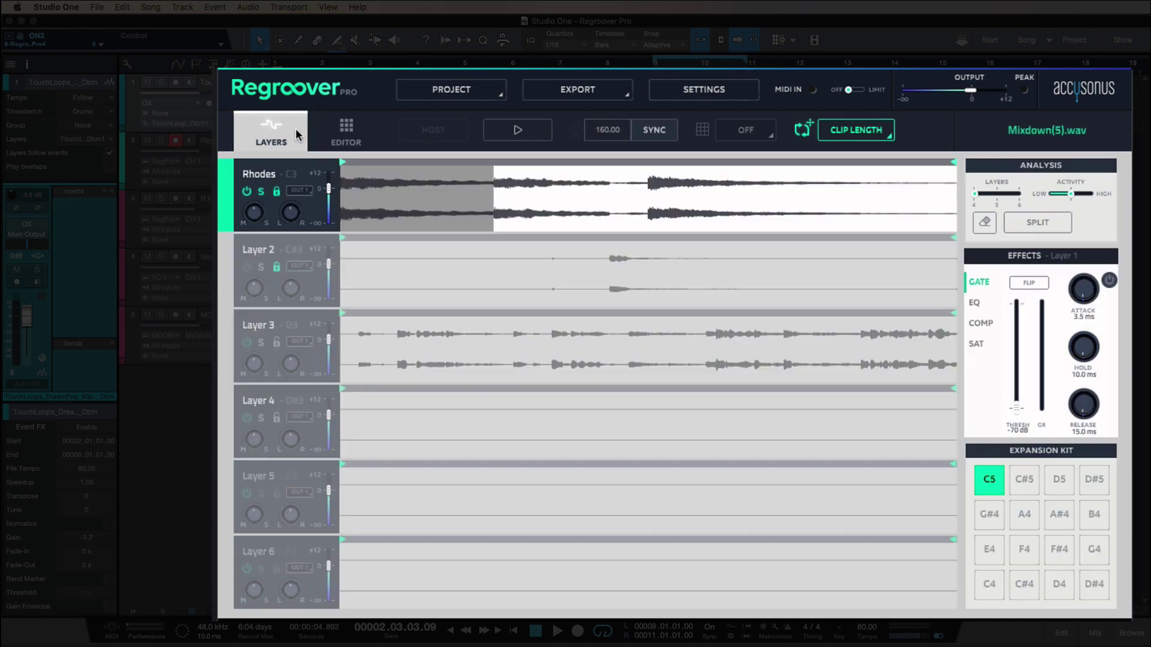
pyautogui.click(262, 192)
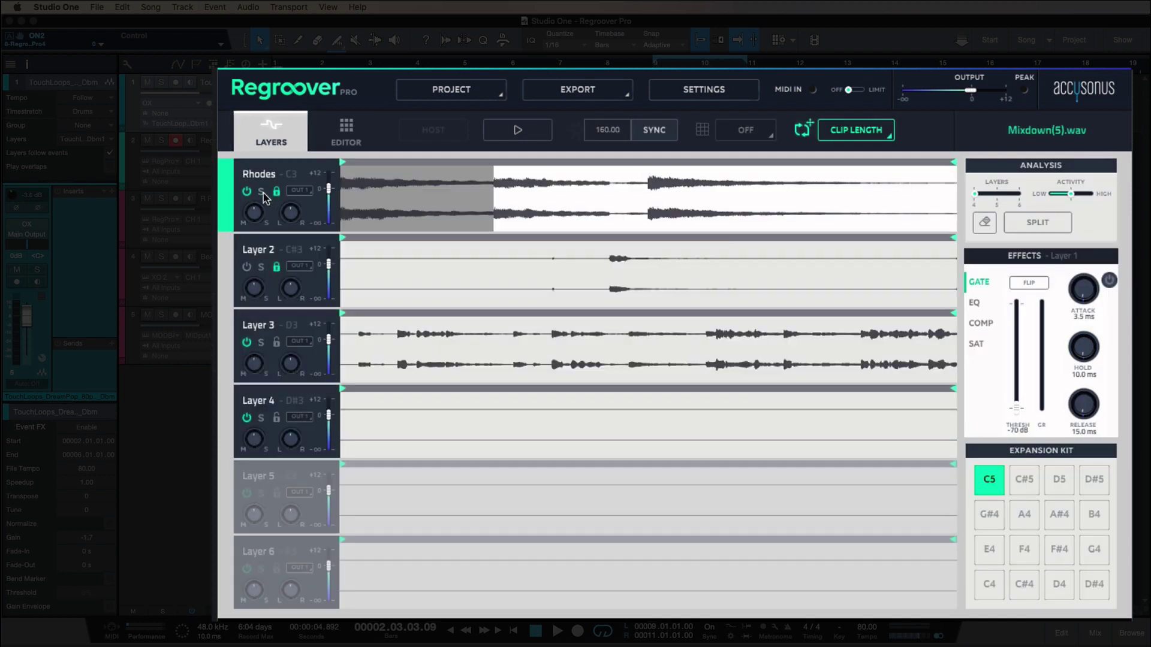
pyautogui.click(263, 342)
pyautogui.click(543, 132)
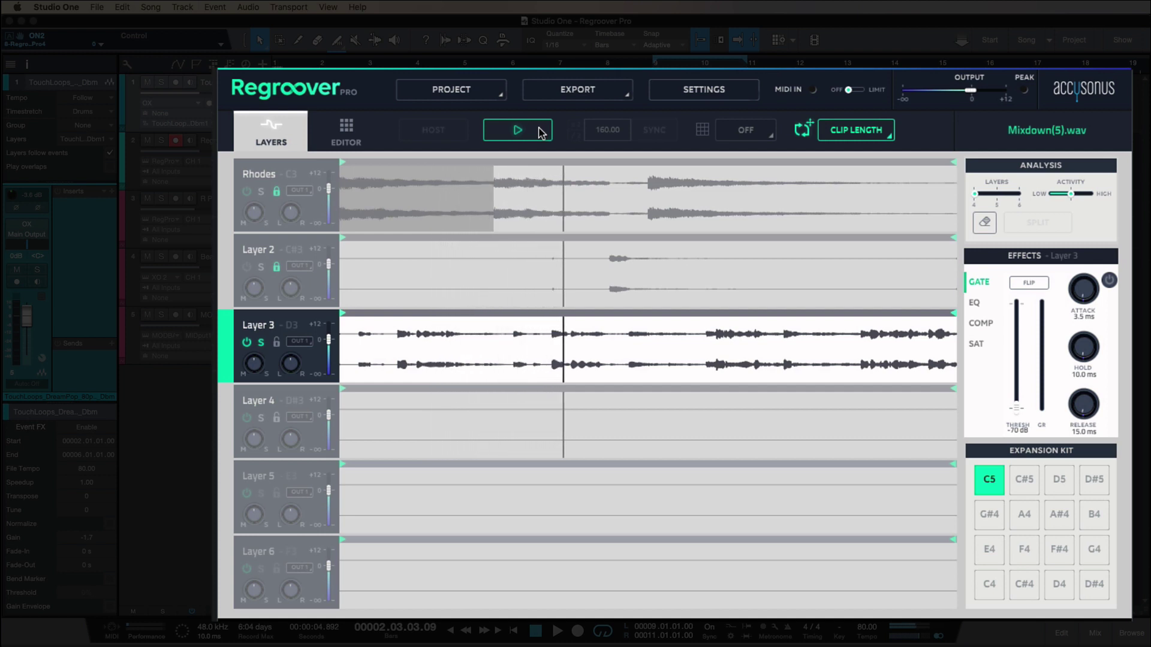
pyautogui.click(543, 132)
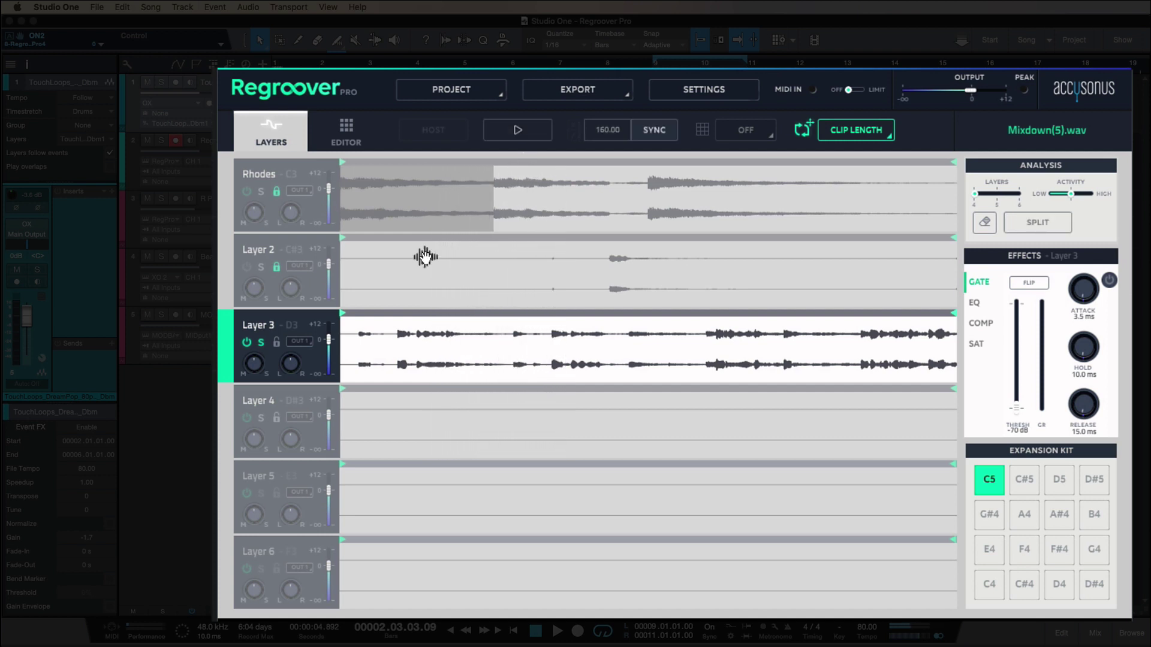
# Place a short note from near the start of Layer 3 on pad D5 and open the pad editor
pyautogui.click(396, 335)
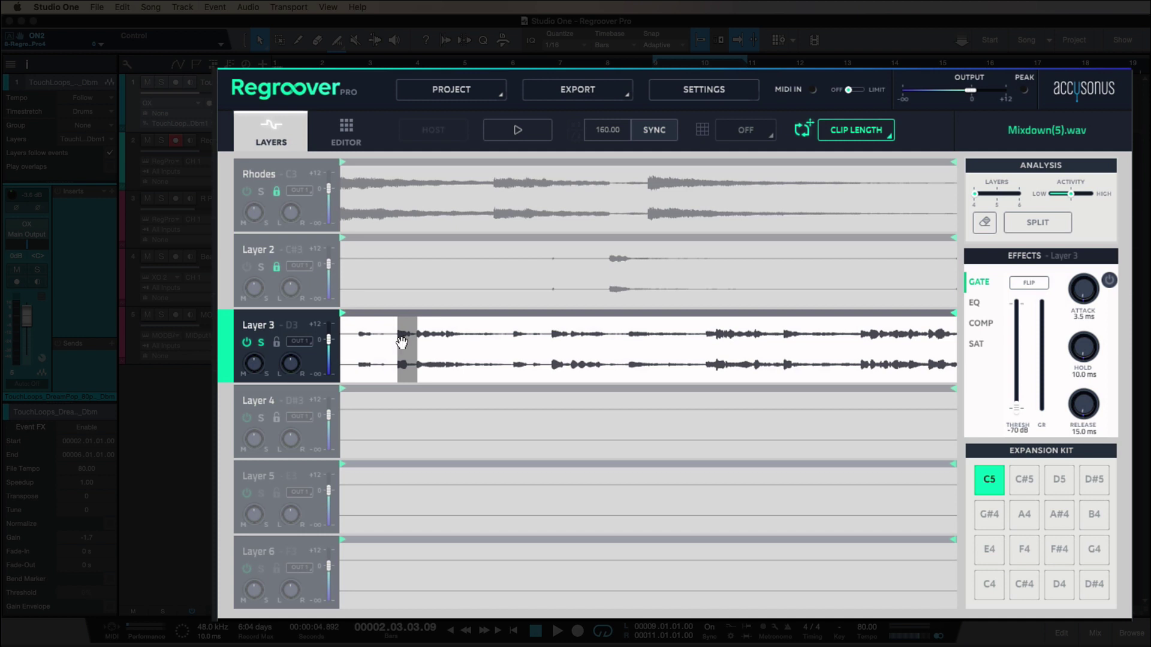
pyautogui.moveTo(398, 341); pyautogui.dragTo(1064, 491)
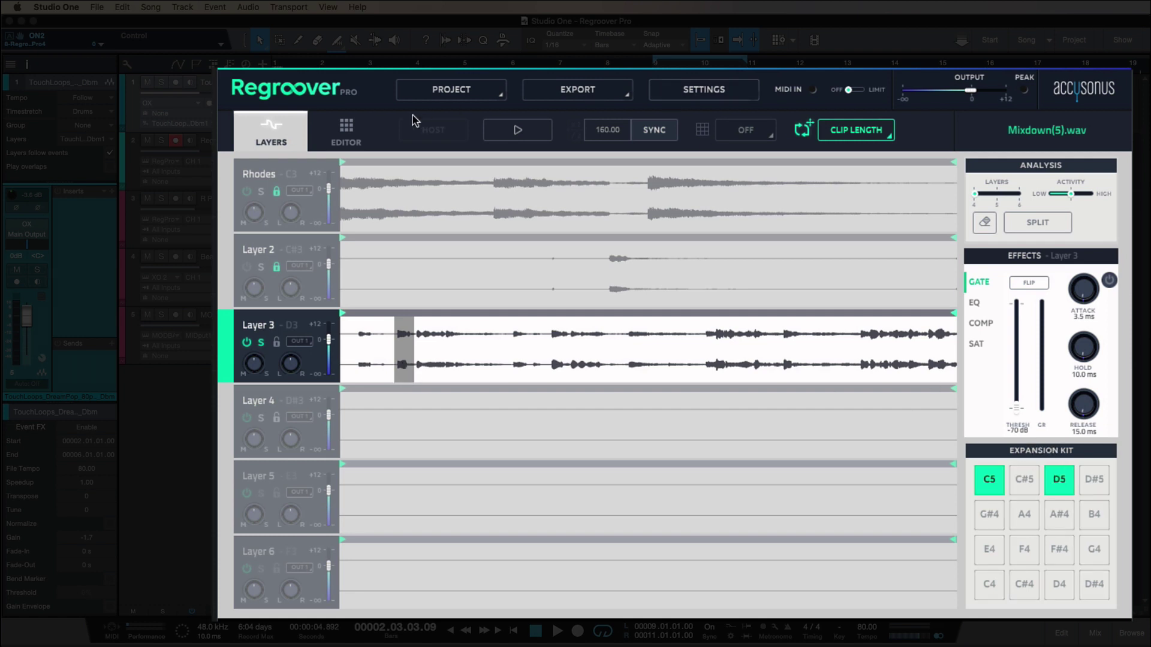
pyautogui.click(355, 119)
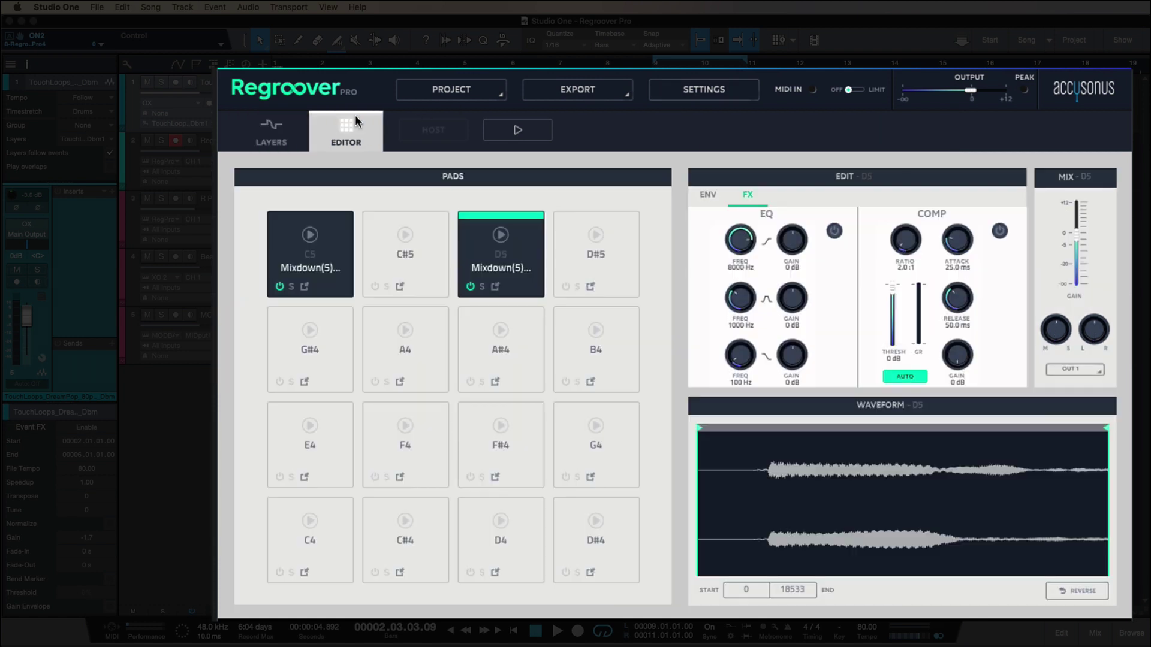
# Rename pad C5 as "Rhdoes" and pad D5 as "Lead"
pyautogui.doubleClick(325, 270)
pyautogui.write('Rhdoes')
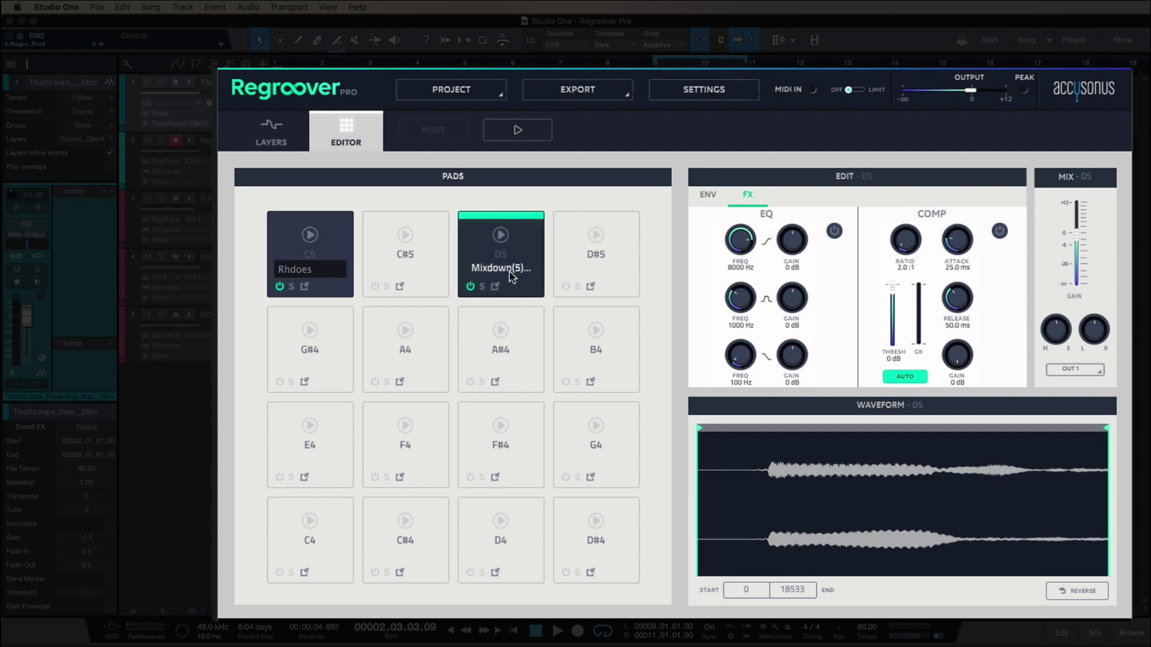
pyautogui.press('Return')
pyautogui.doubleClick(510, 269)
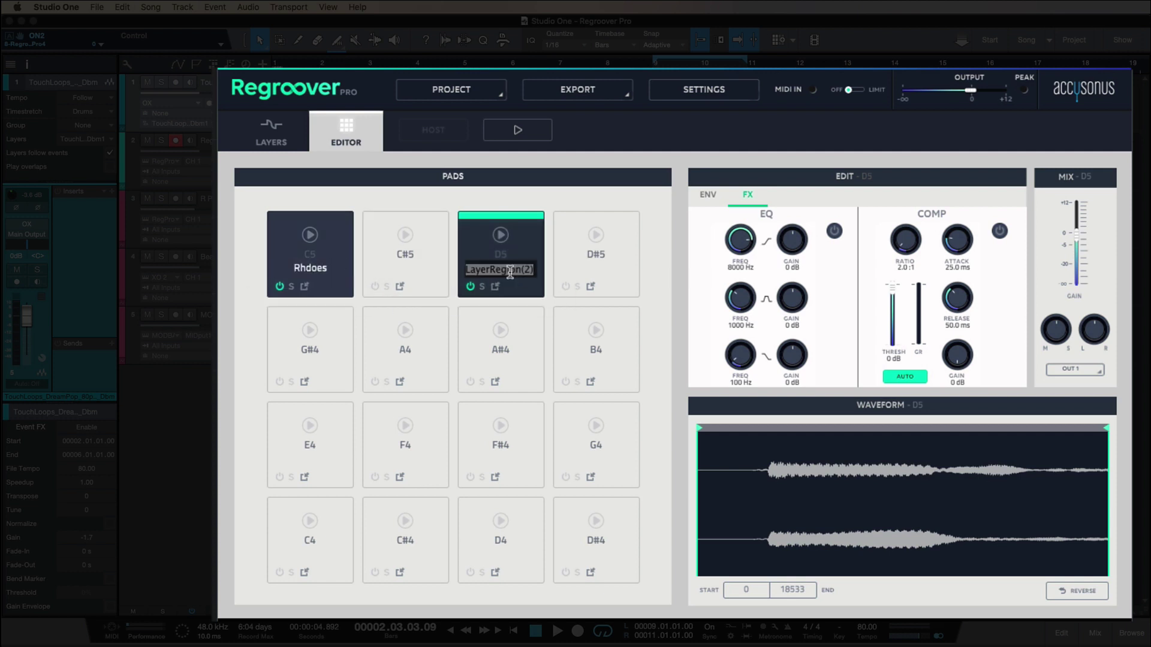
pyautogui.write('Lead')
pyautogui.press('Return')
# Trim the Lead pad's sample start to 3101 and give its envelope a slower attack and a longer release
pyautogui.click(500, 236)
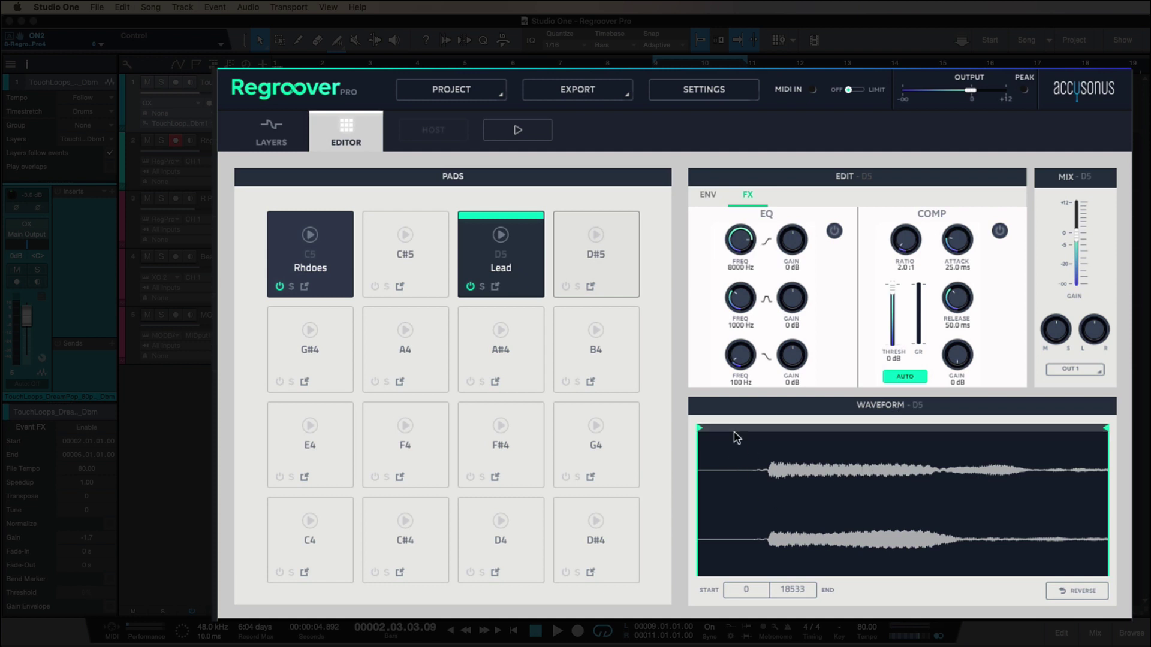
pyautogui.moveTo(701, 429); pyautogui.dragTo(767, 431)
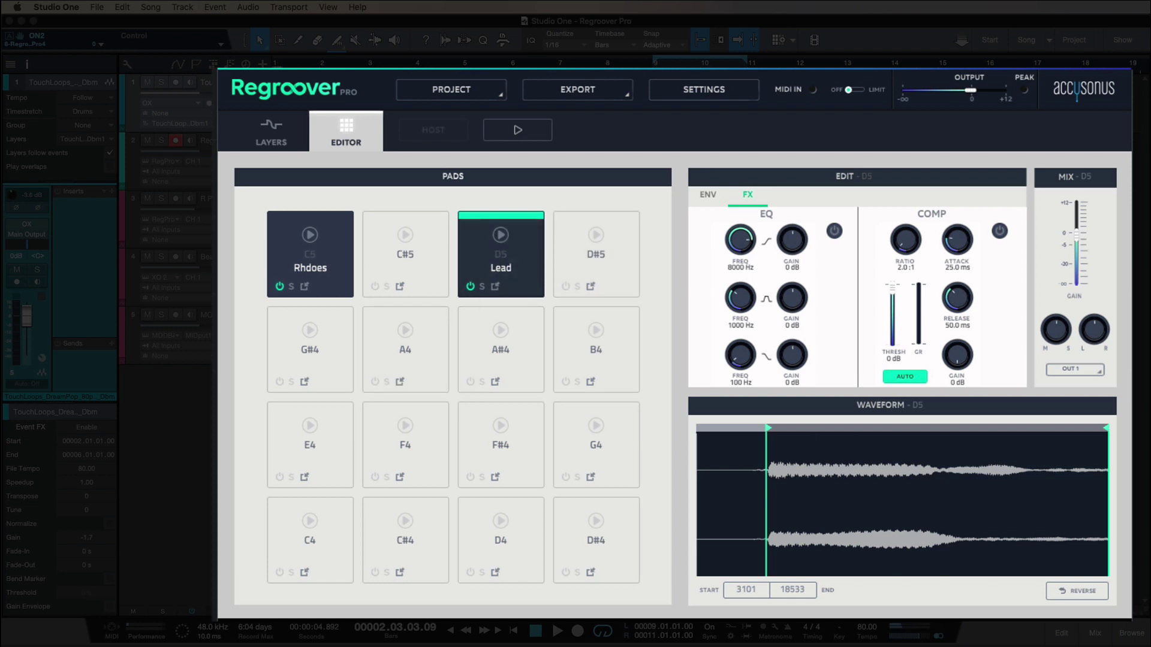
pyautogui.click(709, 194)
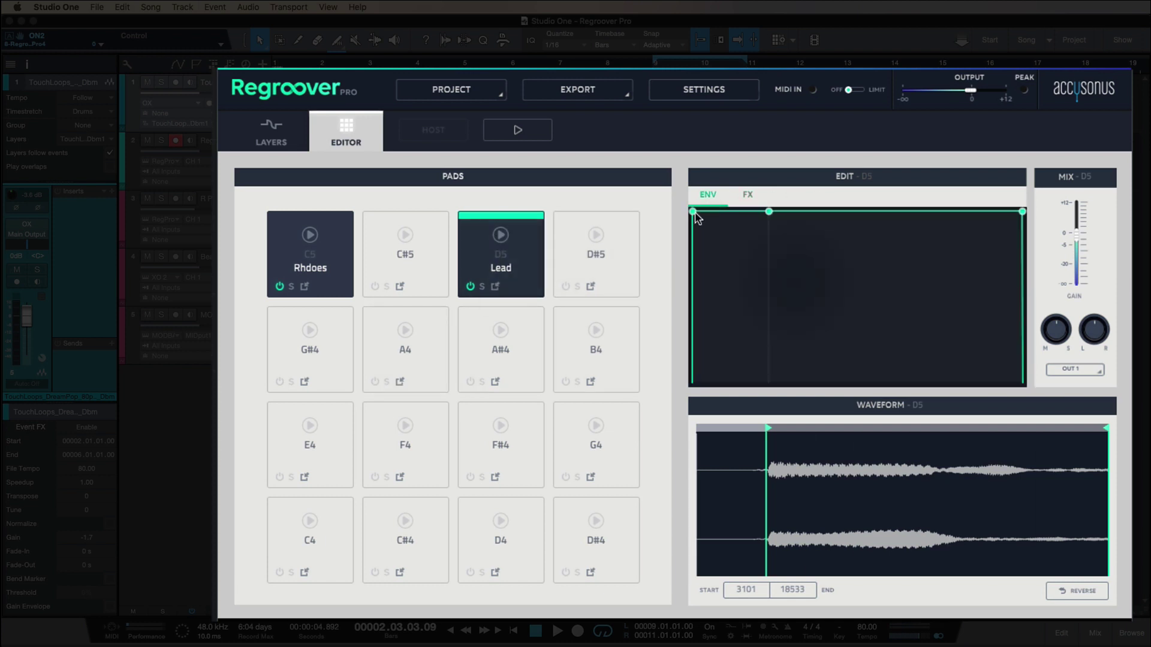
pyautogui.moveTo(695, 211); pyautogui.dragTo(783, 212)
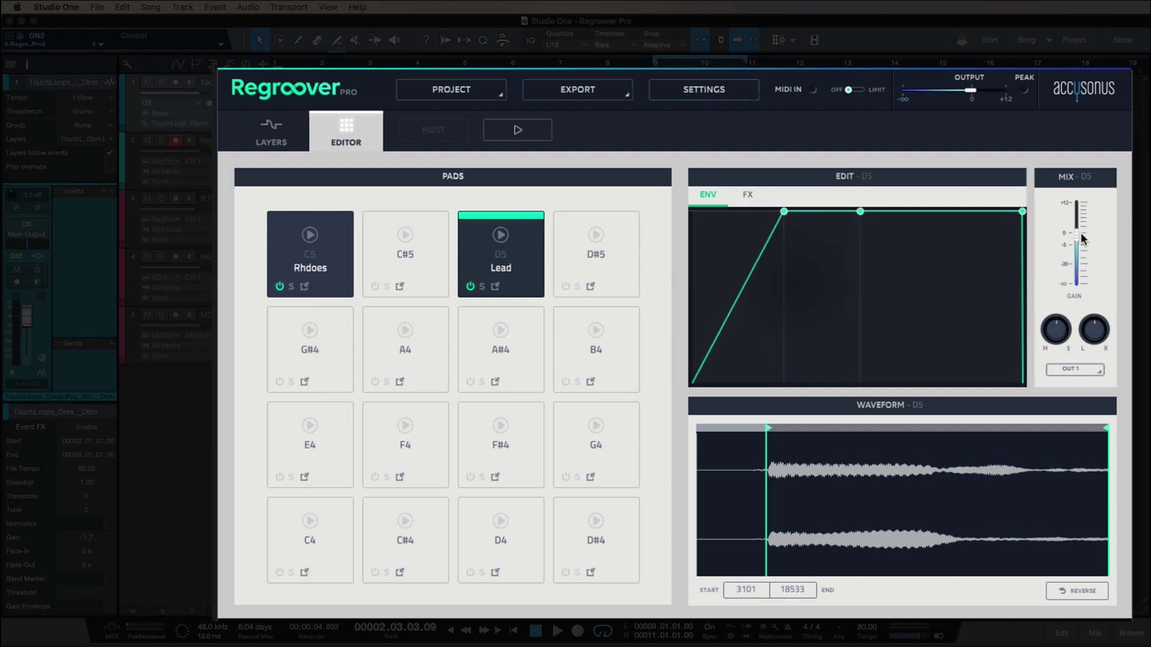
pyautogui.moveTo(1022, 211); pyautogui.dragTo(960, 213)
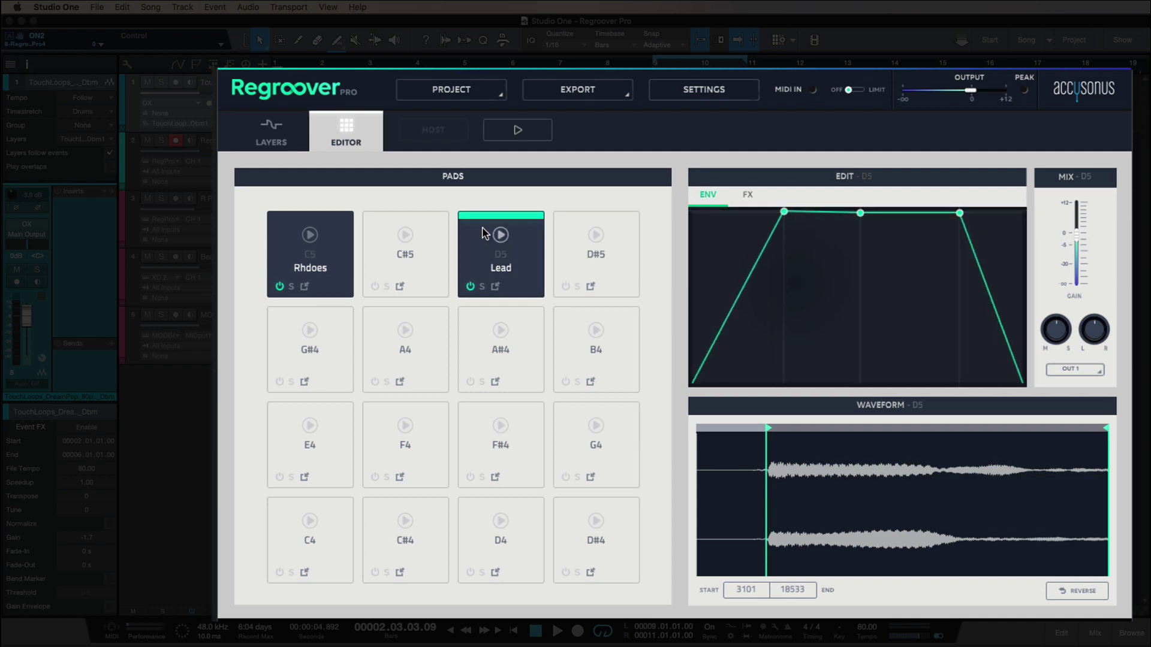
pyautogui.click(500, 235)
# Lower the sustain level of the Lead pad's envelope to about half, and slightly lower its attack peak
pyautogui.moveTo(859, 213); pyautogui.dragTo(846, 303)
pyautogui.moveTo(781, 222); pyautogui.dragTo(787, 239)
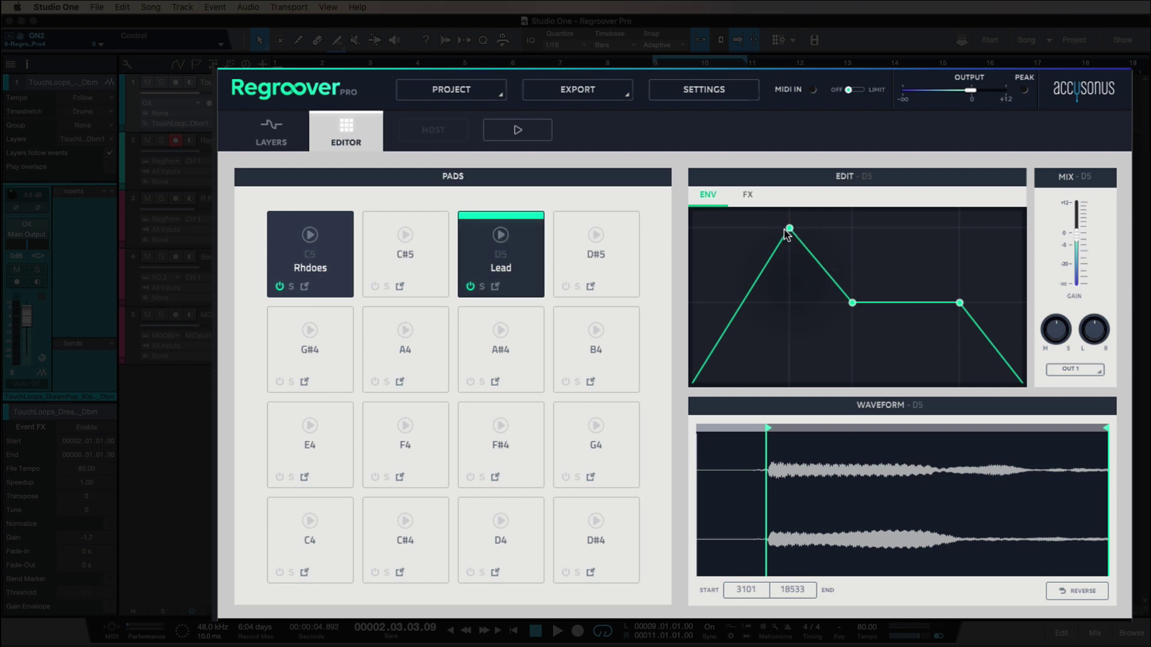
pyautogui.moveTo(786, 230)
pyautogui.mouseDown()
pyautogui.moveTo(788, 217)
pyautogui.moveTo(792, 236)
pyautogui.mouseUp()
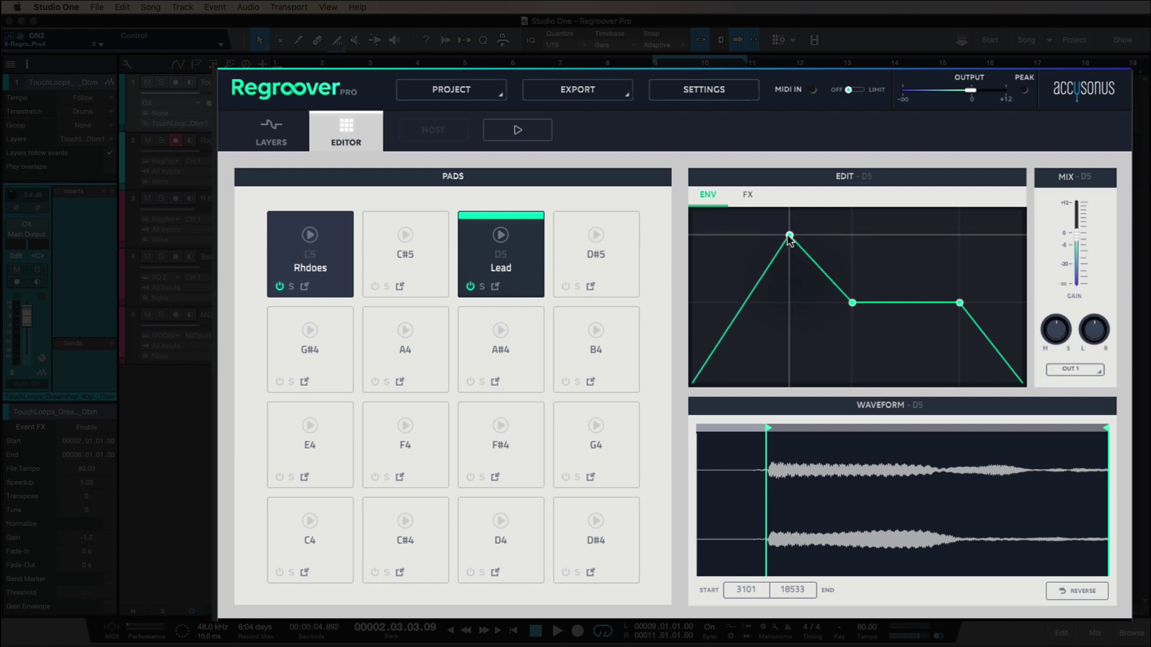
# Close the Regroover Pro 4 instrument window and set the song's playback position to bar 2
pyautogui.click(297, 139)
pyautogui.click(345, 134)
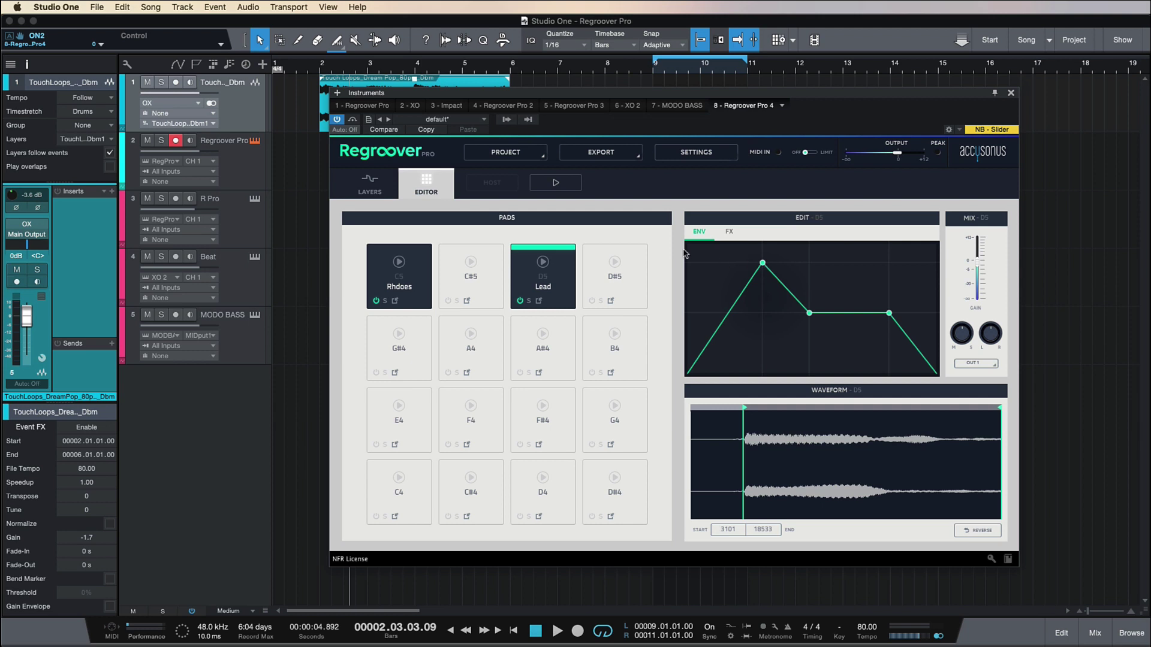
pyautogui.moveTo(617, 98); pyautogui.dragTo(632, 103)
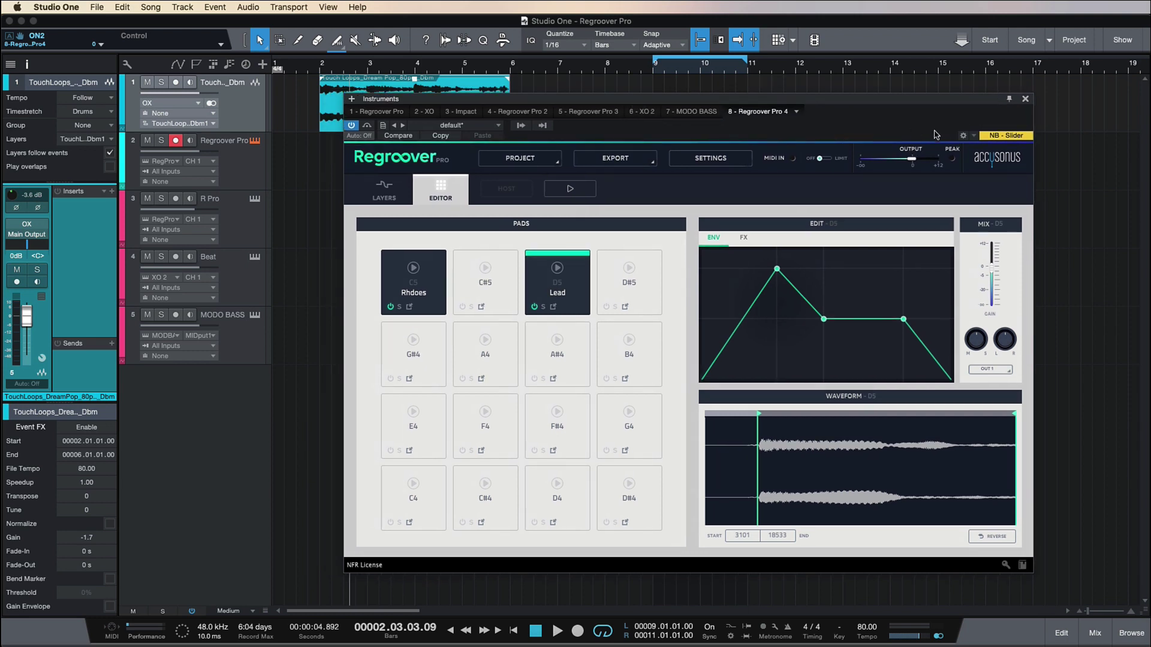
pyautogui.click(1025, 99)
pyautogui.click(319, 70)
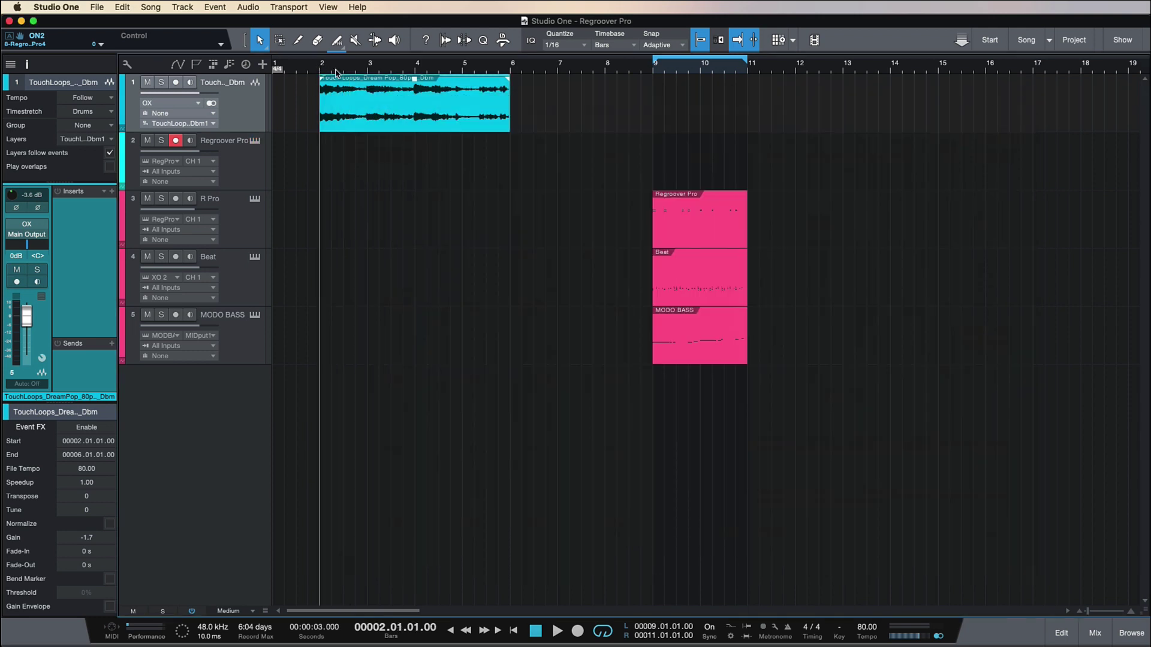
# Open the Regroover Pro instrument of the R Pro track, bring its window fully into view and show its pads
pyautogui.click(235, 200)
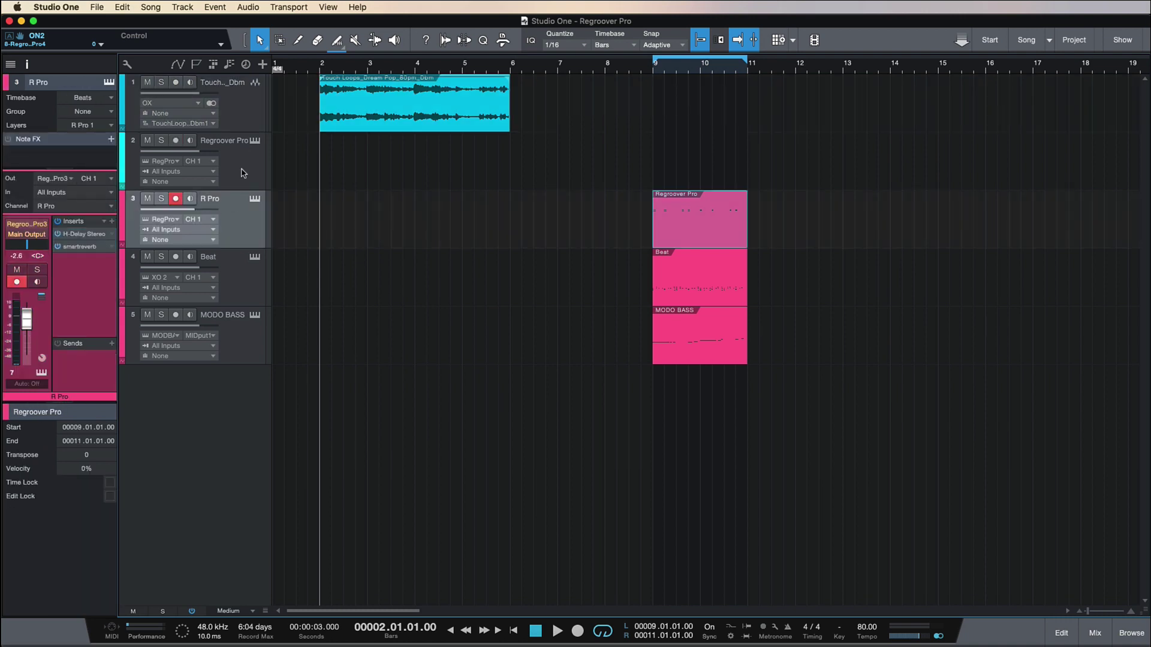
pyautogui.click(243, 174)
pyautogui.click(249, 234)
pyautogui.click(255, 199)
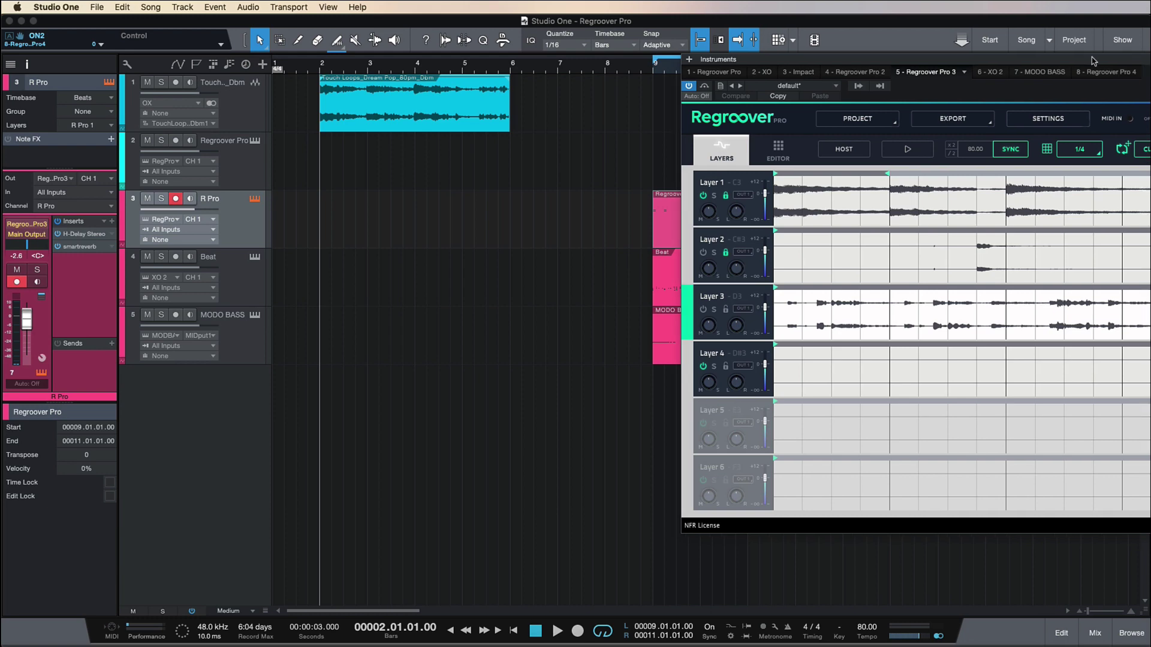
pyautogui.moveTo(1135, 67); pyautogui.dragTo(737, 82)
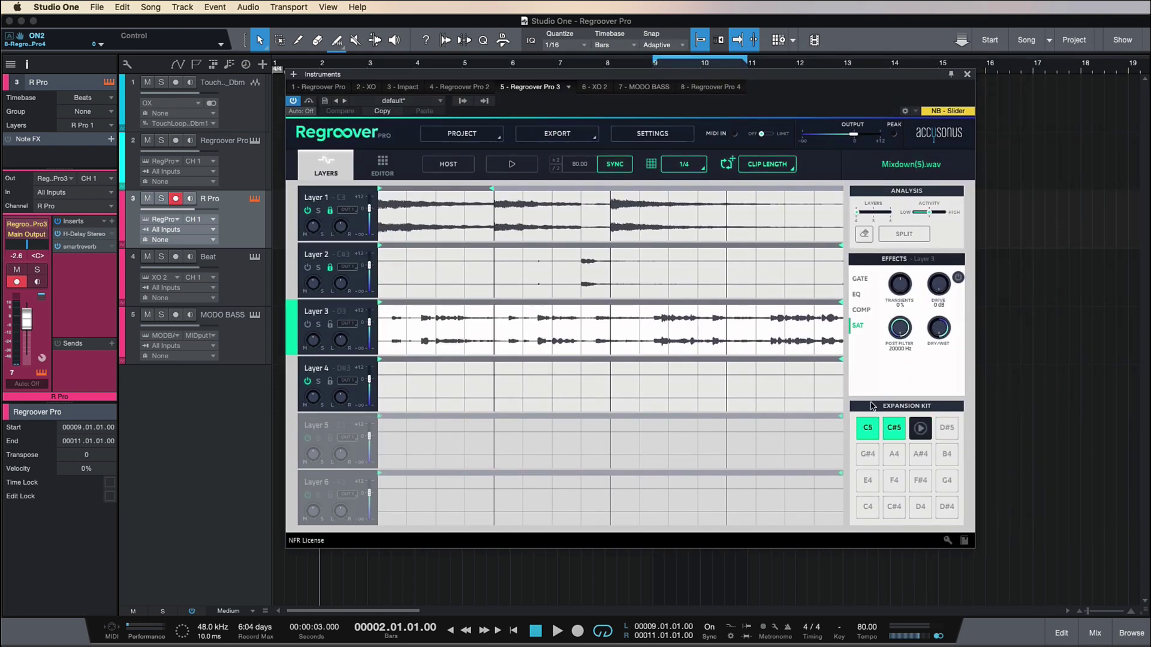
pyautogui.click(401, 169)
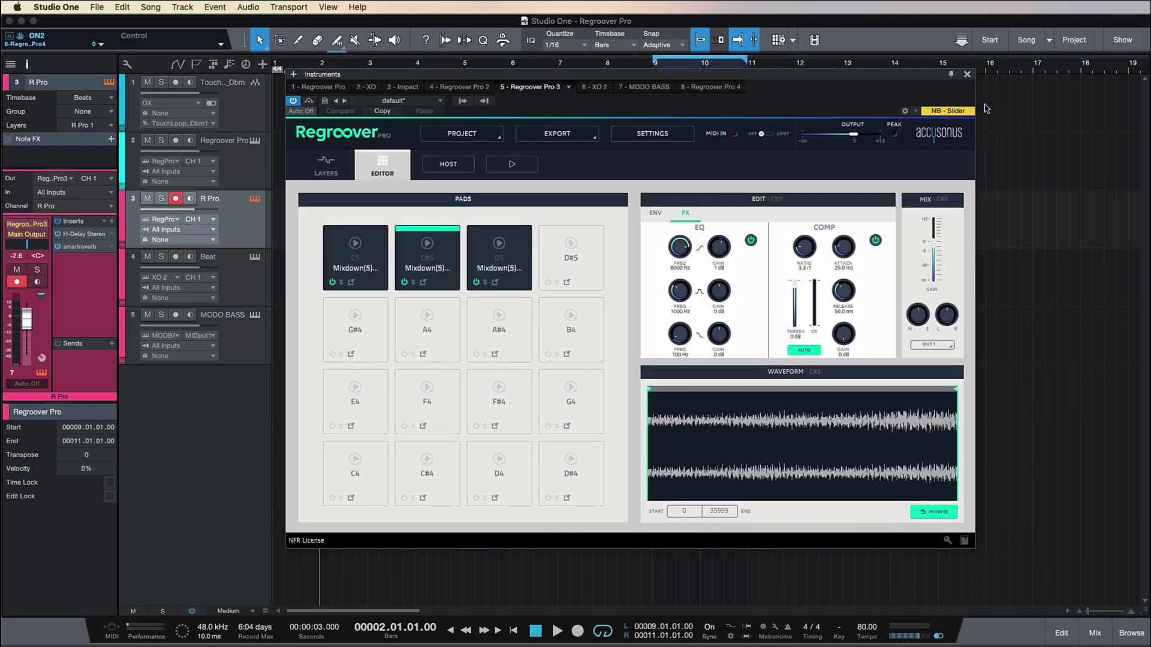
# Close the Regroover Pro instrument window, then solo the R Pro track with the playback position at bar 9
pyautogui.click(966, 74)
pyautogui.press('s')
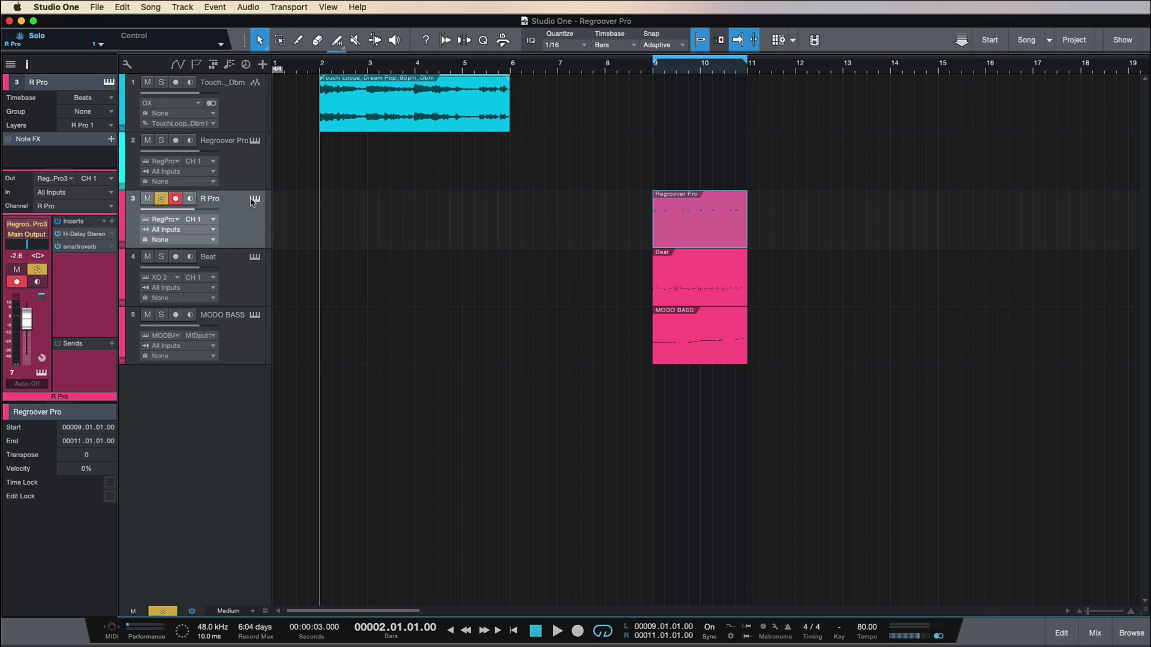
pyautogui.click(656, 70)
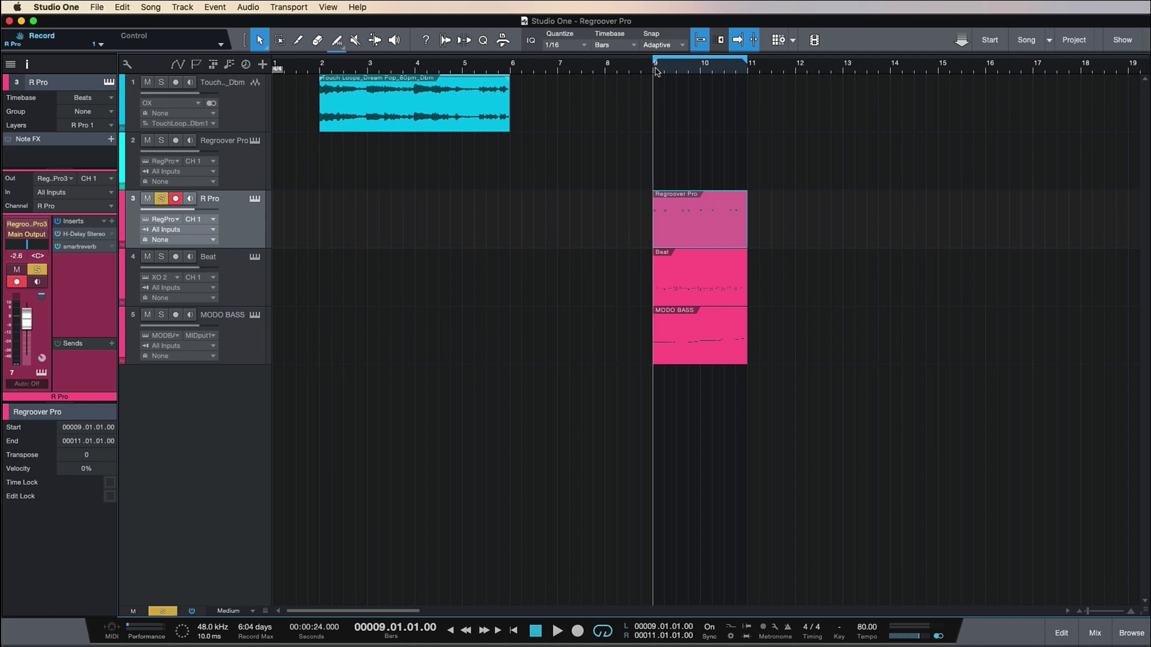
# Play the soloed R Pro part with its notes open in the note editor, and close the editor after listening
pyautogui.doubleClick(684, 227)
pyautogui.press('space')
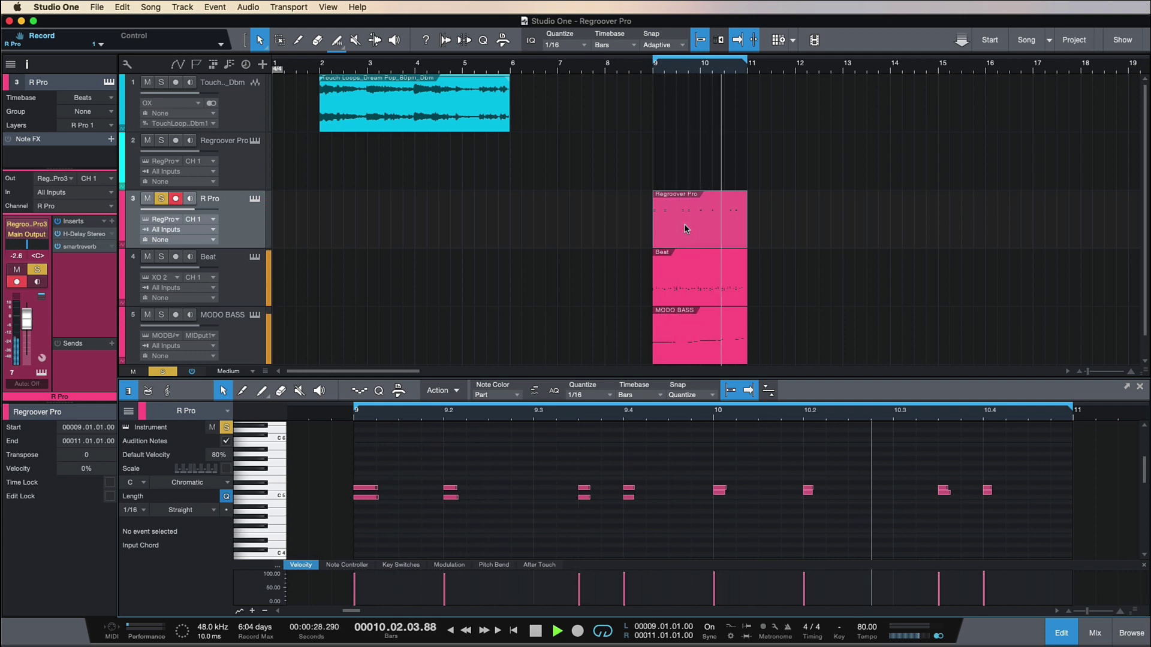
pyautogui.press('space')
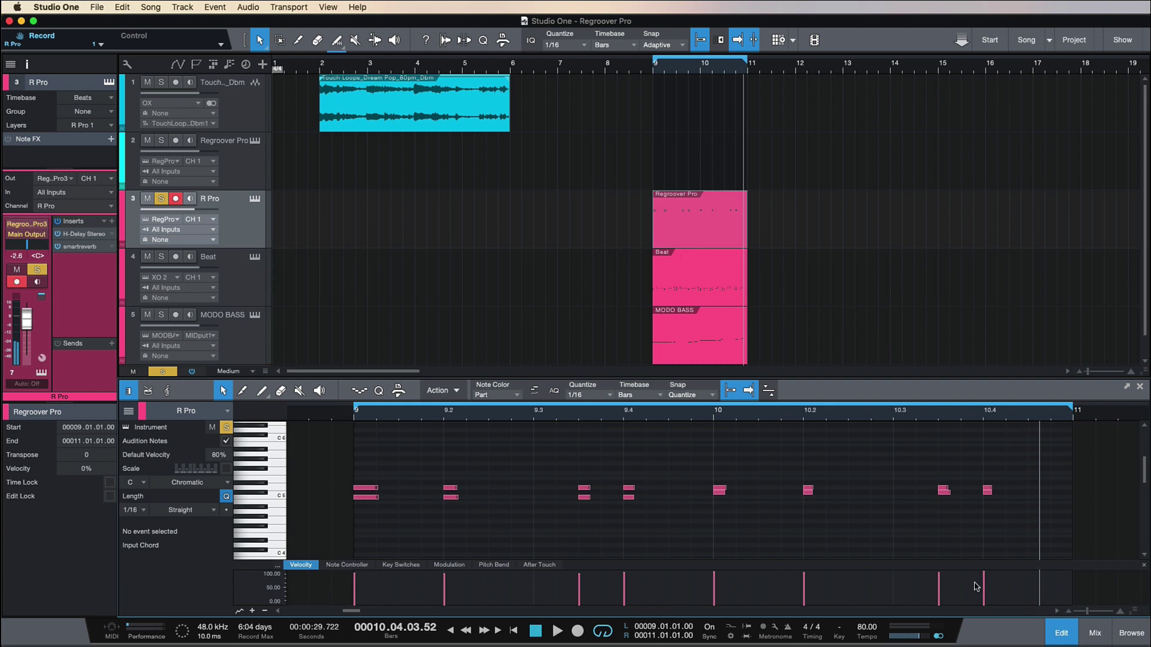
pyautogui.click(1066, 639)
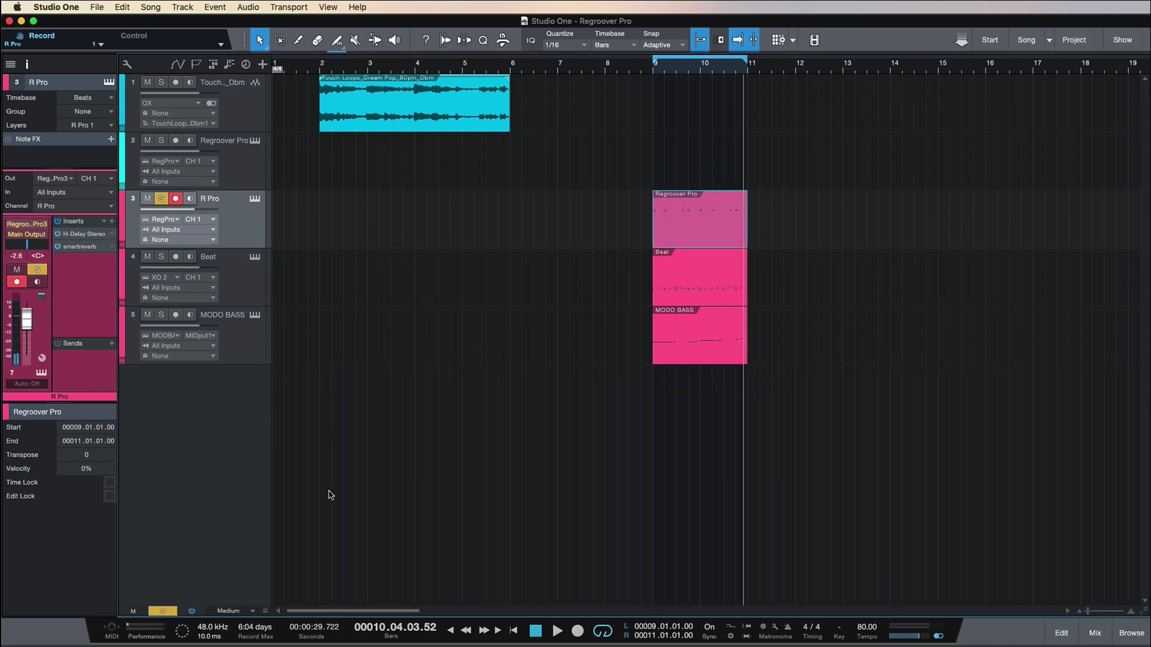
# View the H-Delay Stereo and smartreverb inserts on the R Pro channel and close the effects window
pyautogui.click(89, 236)
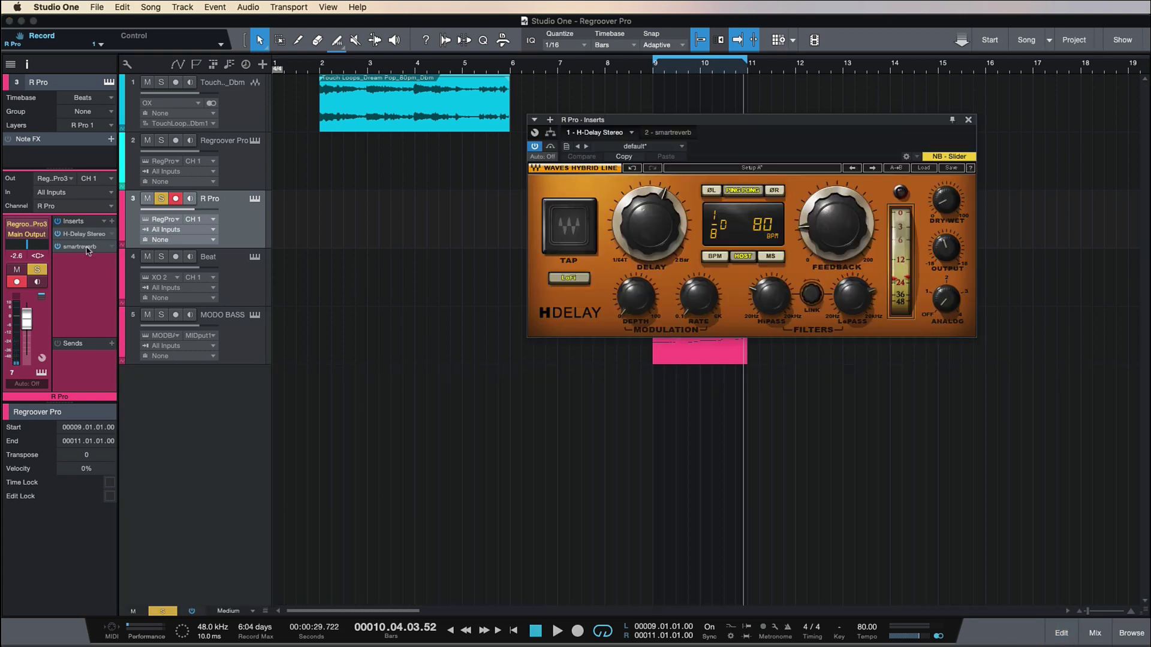
pyautogui.click(81, 246)
pyautogui.moveTo(706, 122); pyautogui.dragTo(577, 126)
pyautogui.click(989, 122)
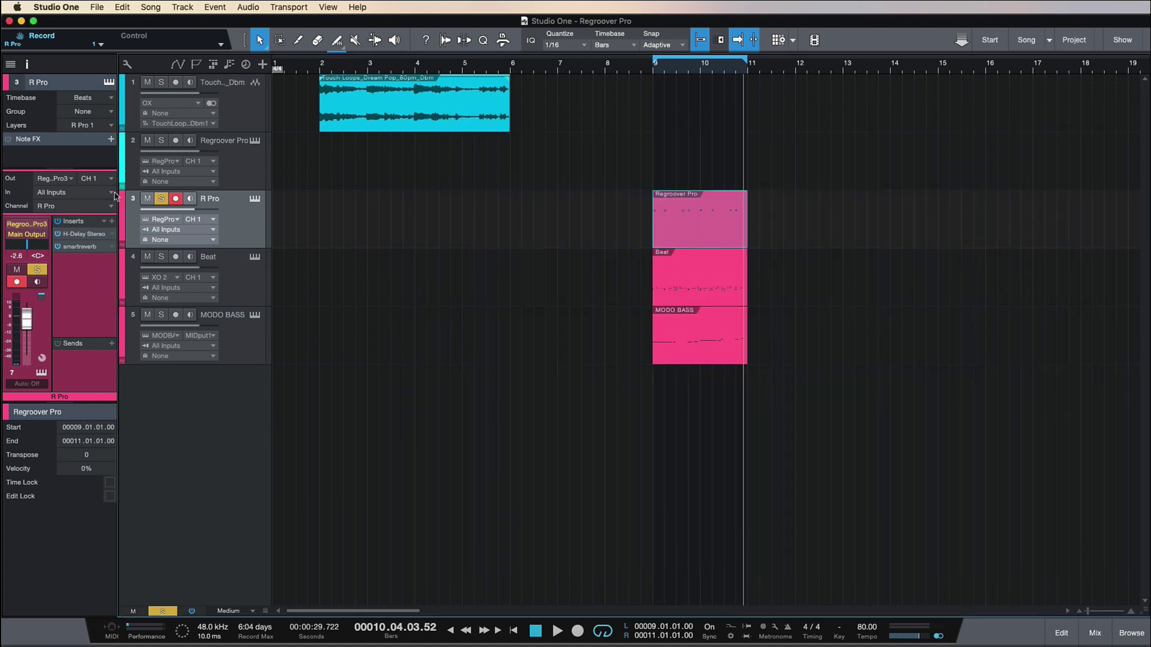
# Unsolo and disarm the R Pro track, and play it together with the Beat and MODO BASS parts from bar 9
pyautogui.click(160, 198)
pyautogui.click(175, 198)
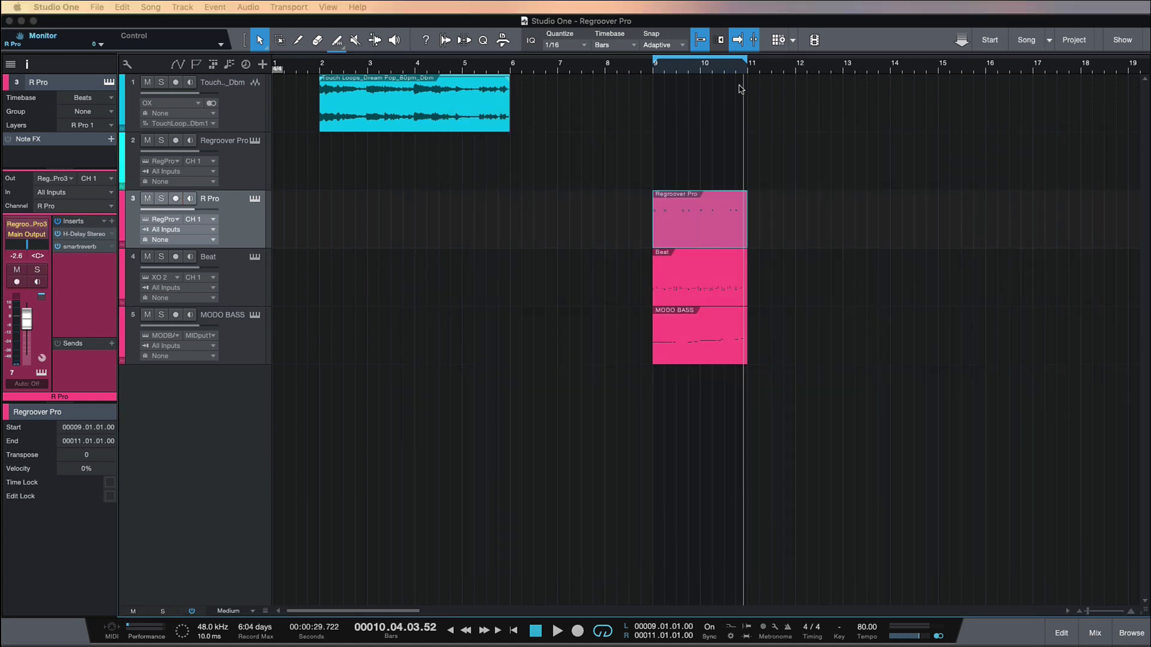
pyautogui.click(654, 69)
pyautogui.click(611, 198)
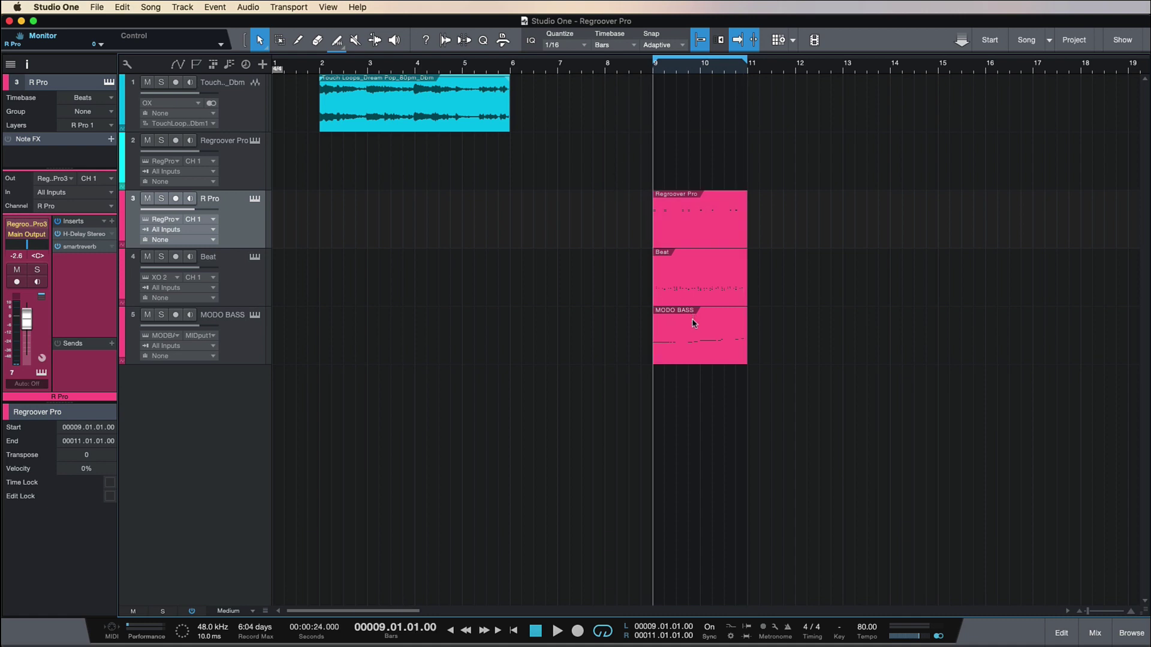
pyautogui.press('space')
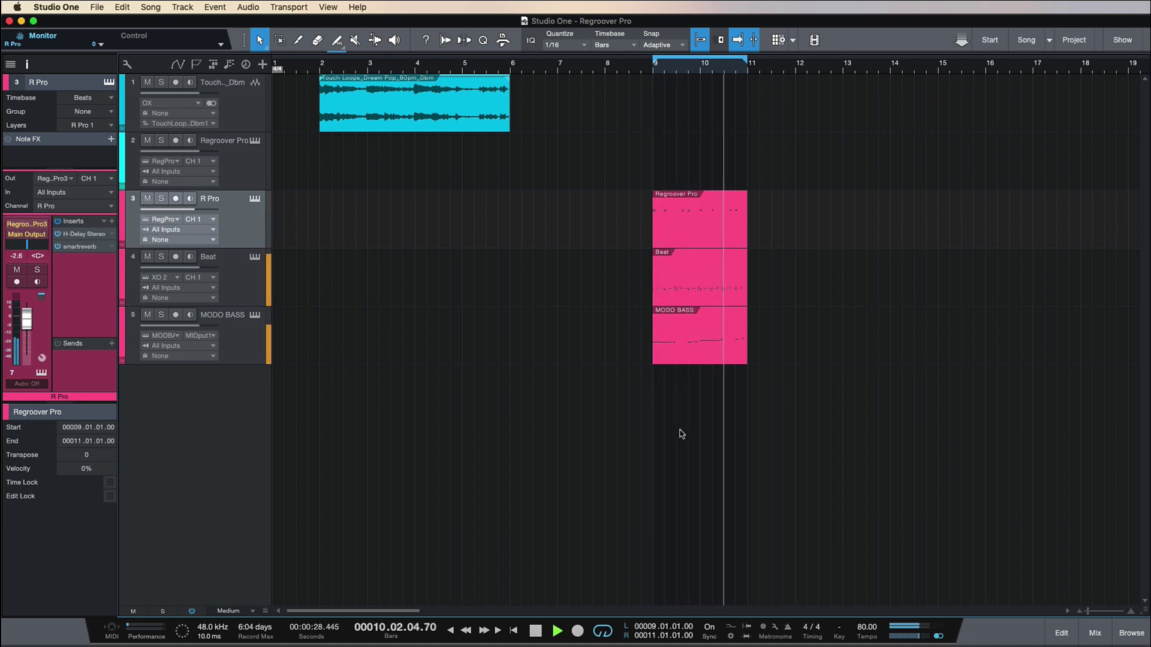
pyautogui.press('space')
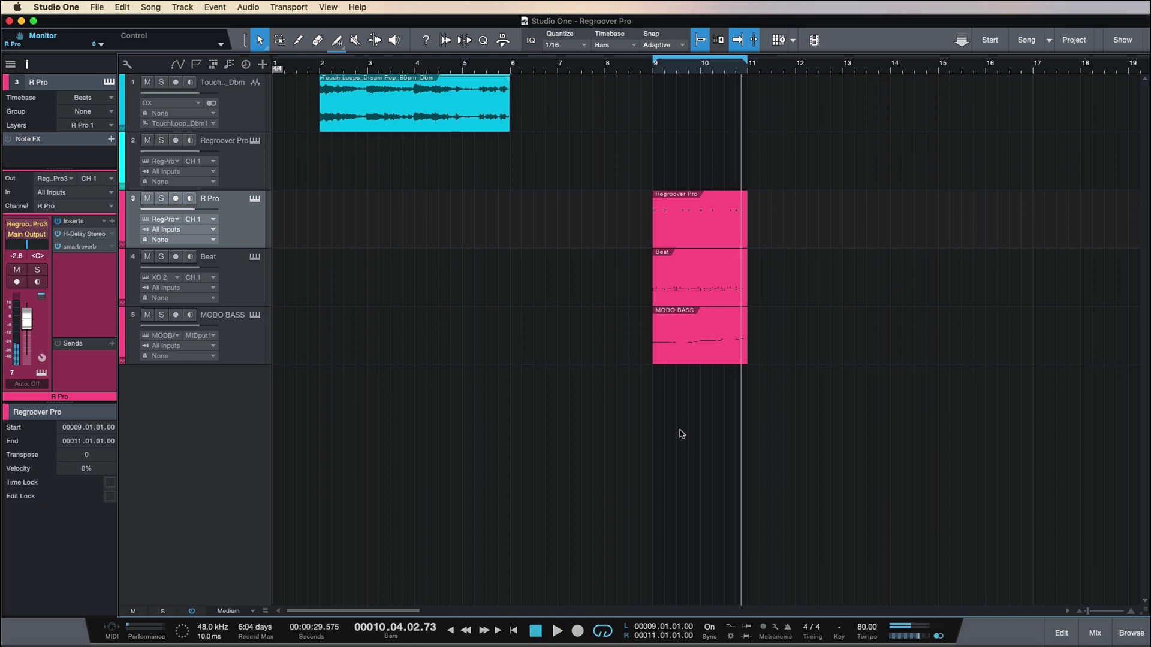